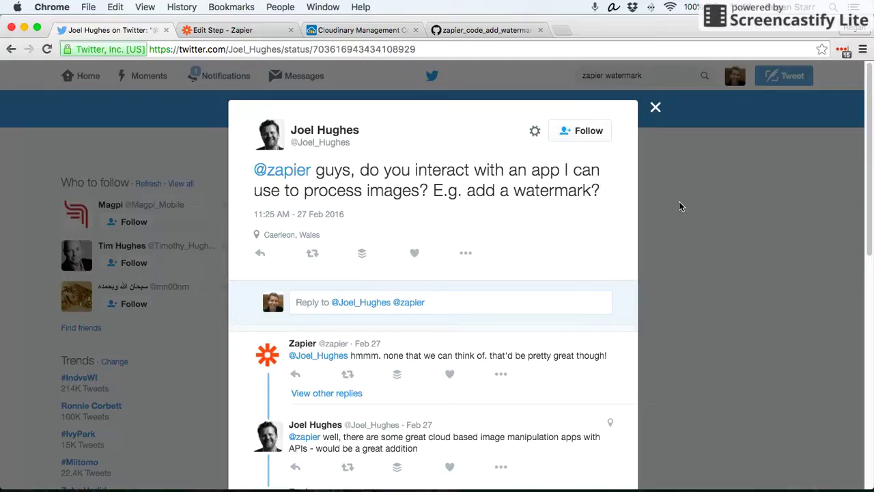
# Switch to the Zapier editor and review the Dropbox trigger's app, New File in Directory event, account and directory options.
pyautogui.scroll(-1, 679, 204)
pyautogui.scroll(1, 680, 204)
pyautogui.click(239, 33)
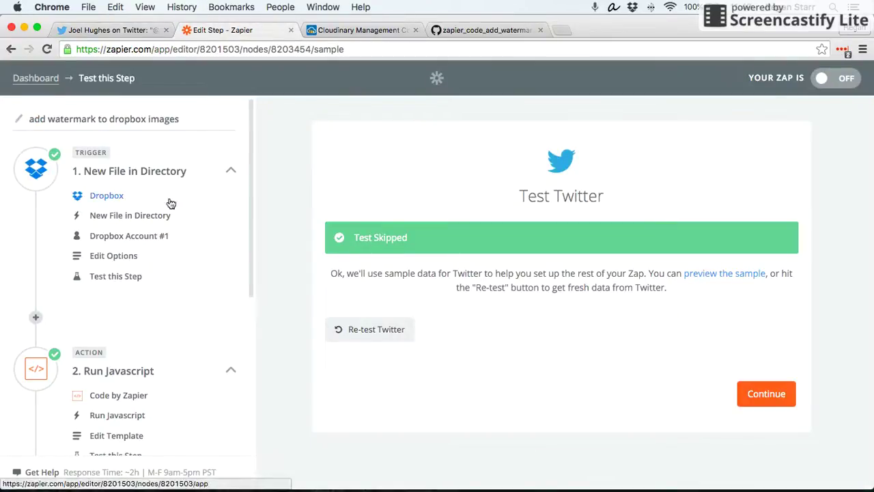
pyautogui.click(120, 199)
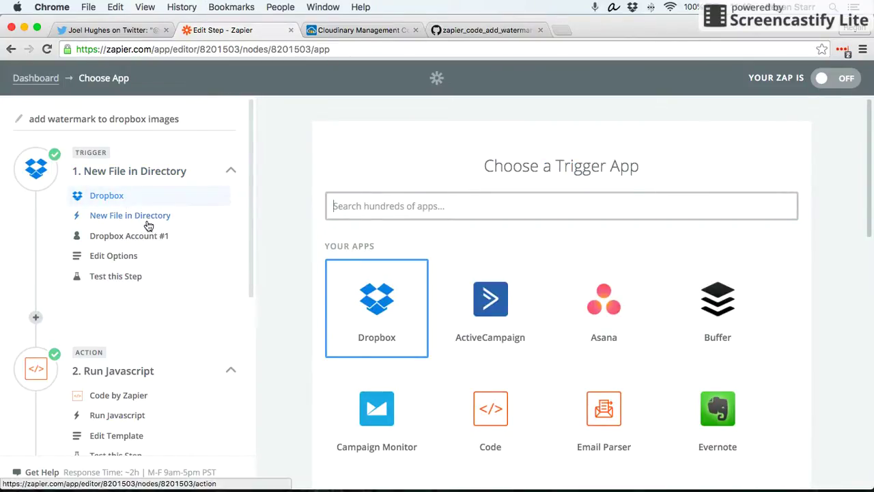
pyautogui.click(147, 218)
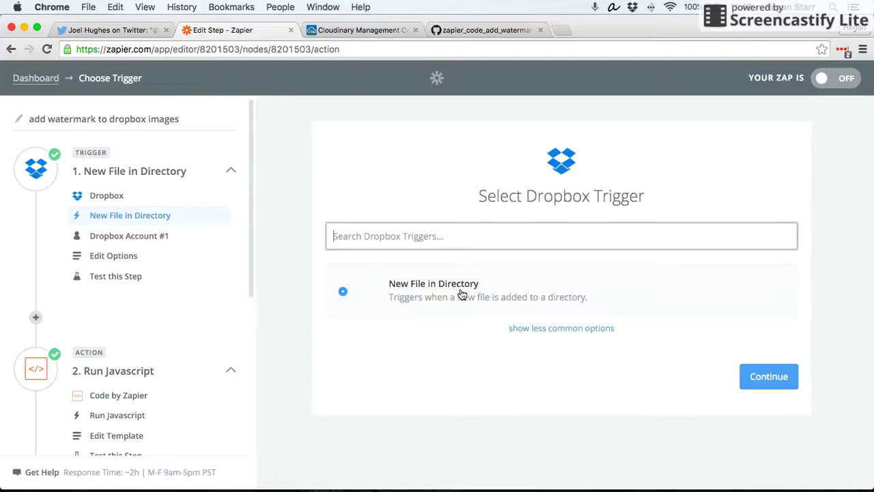
pyautogui.click(103, 239)
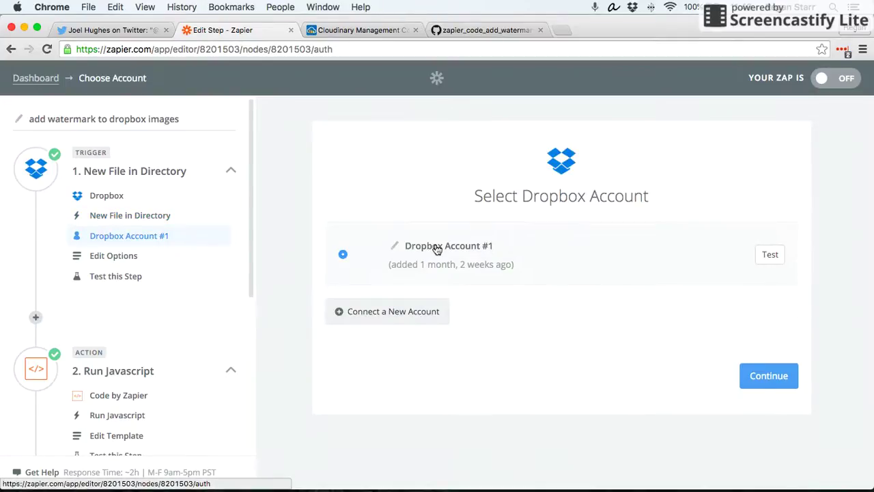
pyautogui.click(140, 258)
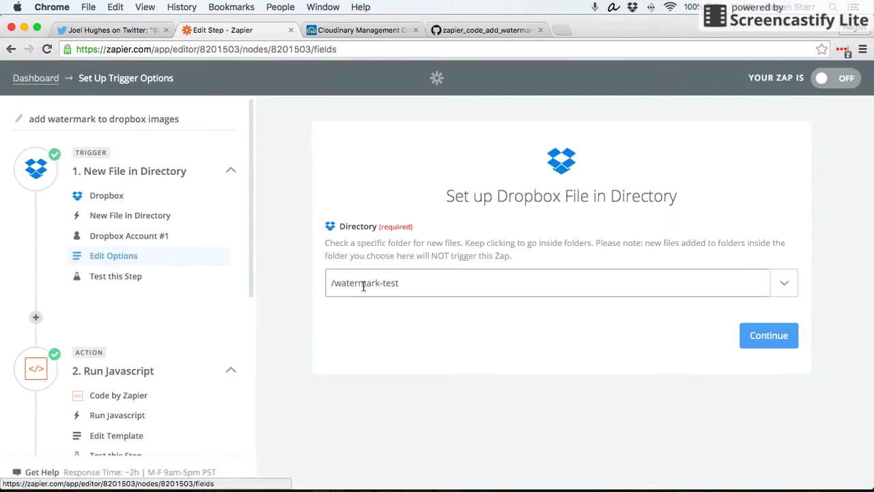
# Check the watermark-test folder in Finder, and open the test page of the Dropbox trigger.
pyautogui.click(608, 448)
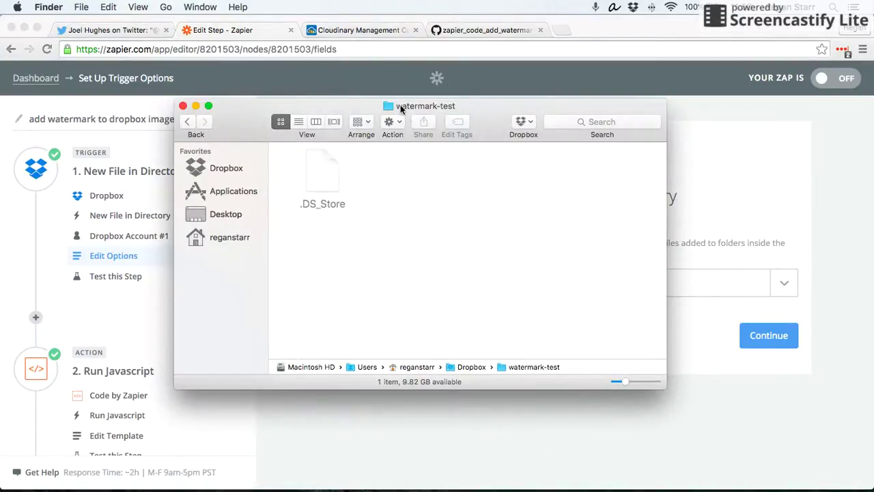
pyautogui.click(196, 106)
pyautogui.click(127, 280)
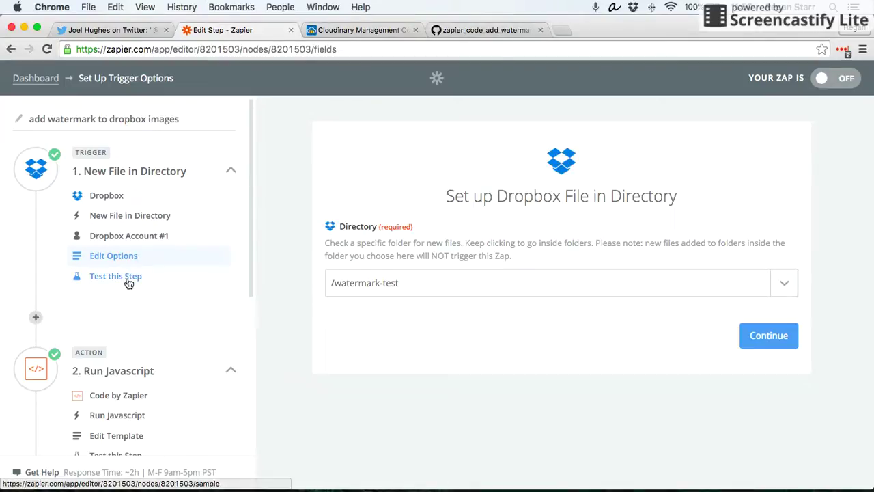
pyautogui.click(128, 283)
# Review the Code by Zapier app and Run Javascript action of step 2, and open its template.
pyautogui.scroll(-3, 187, 284)
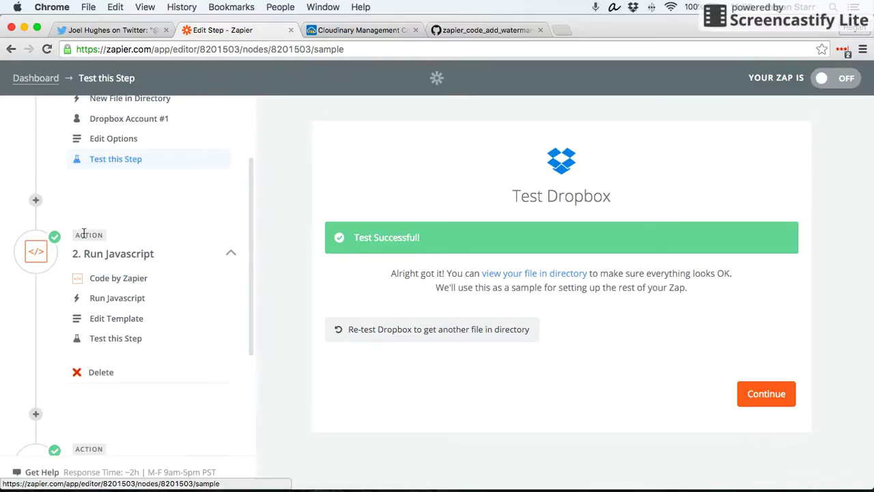
pyautogui.click(113, 278)
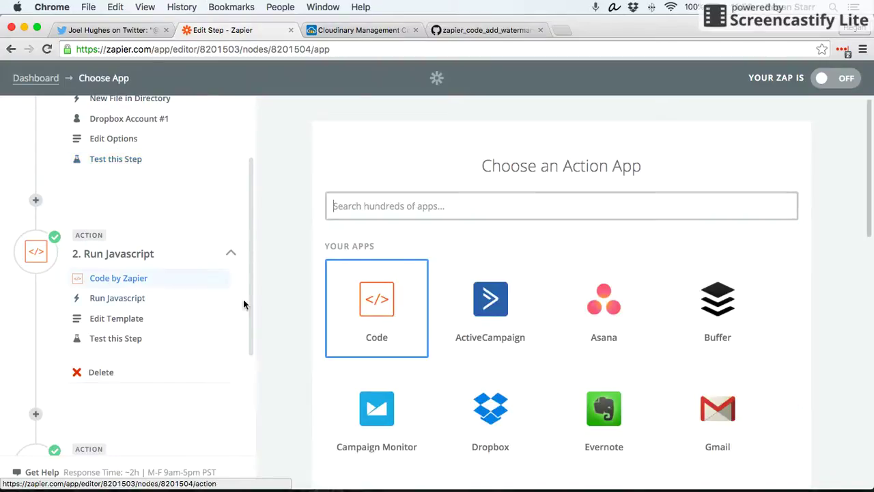
pyautogui.click(121, 298)
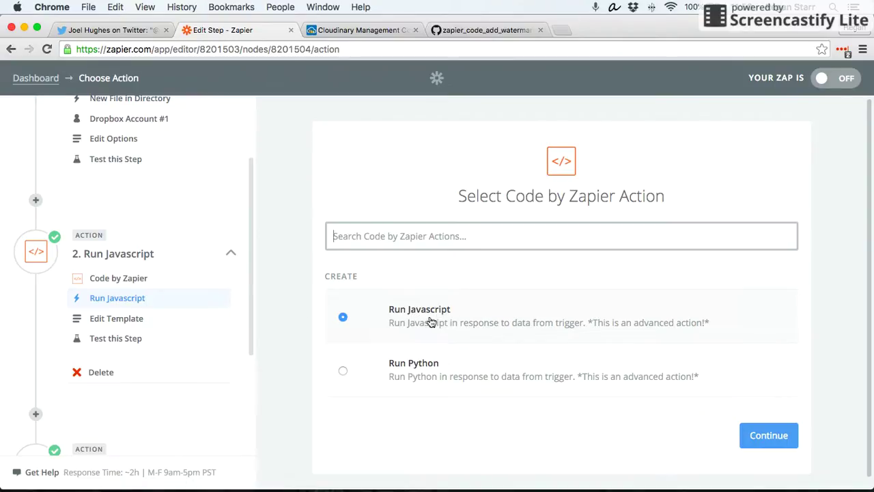
pyautogui.click(139, 322)
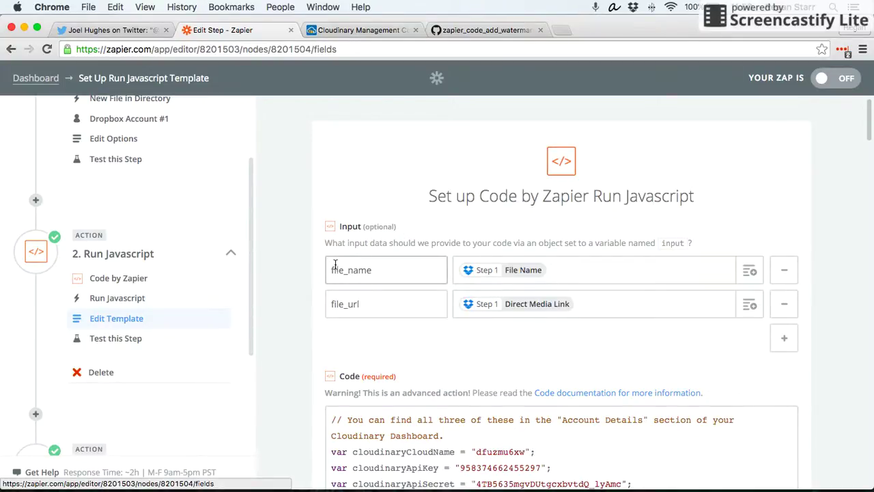
# Examine the file_name input and the Dropbox fields available for it in the Run Javascript template.
pyautogui.scroll(-2, 295, 235)
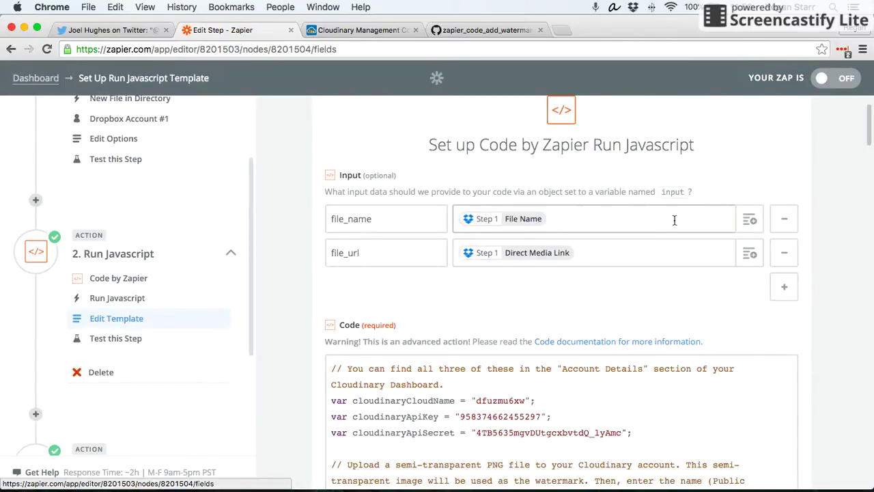
pyautogui.click(747, 221)
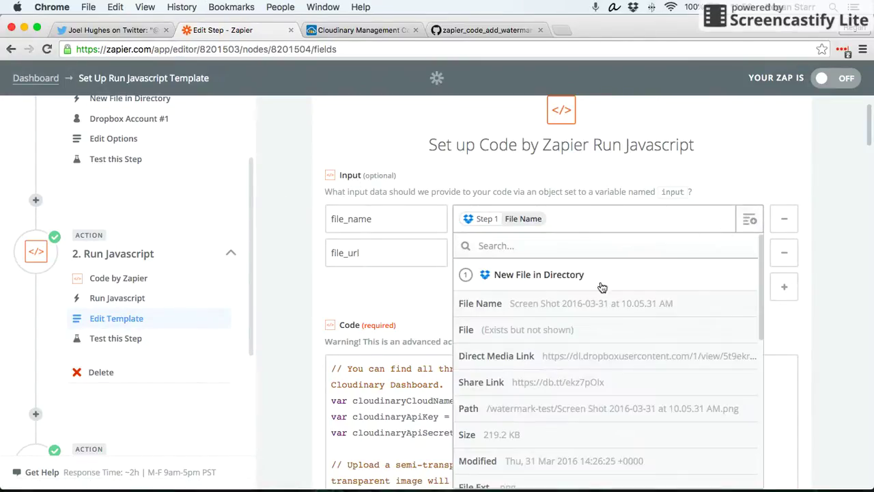
pyautogui.click(409, 288)
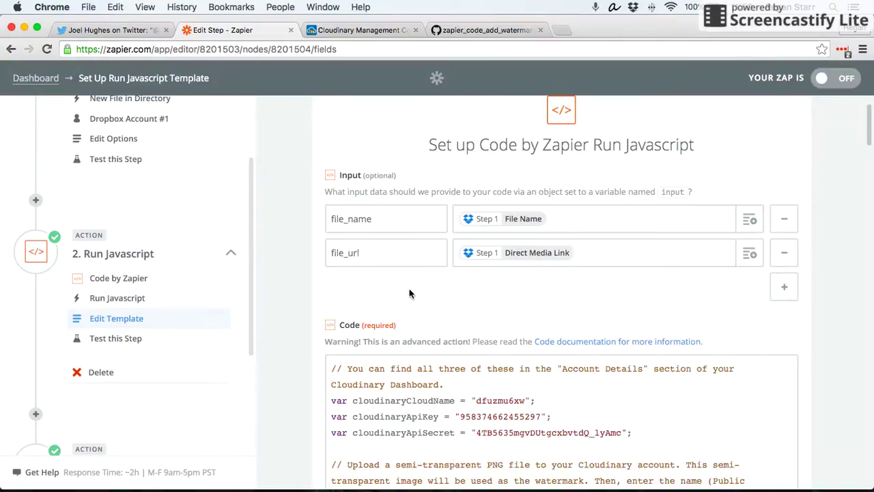
pyautogui.moveTo(383, 218); pyautogui.dragTo(329, 219)
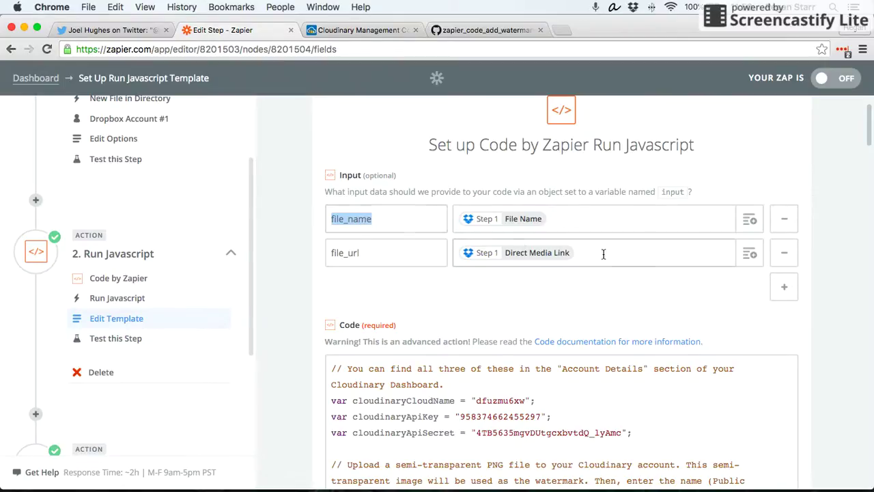
# Map the file_url input to the Direct Media Link of the Dropbox trigger.
pyautogui.click(642, 260)
pyautogui.click(742, 258)
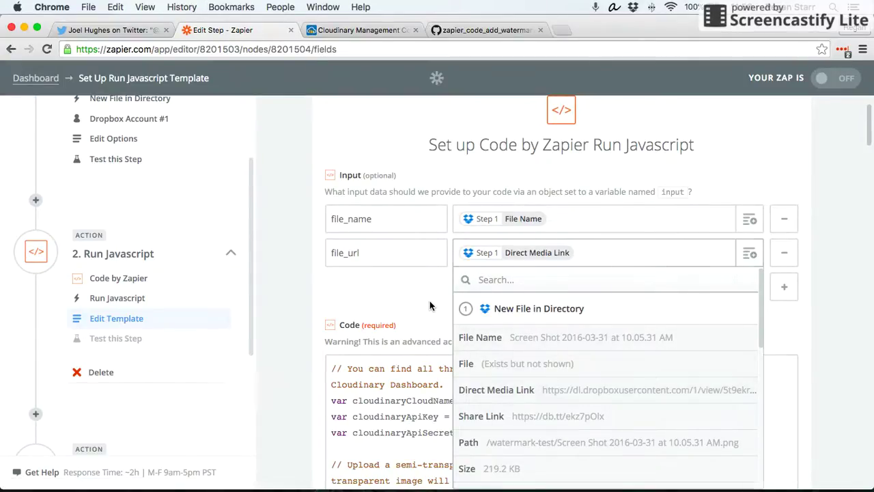
pyautogui.click(524, 395)
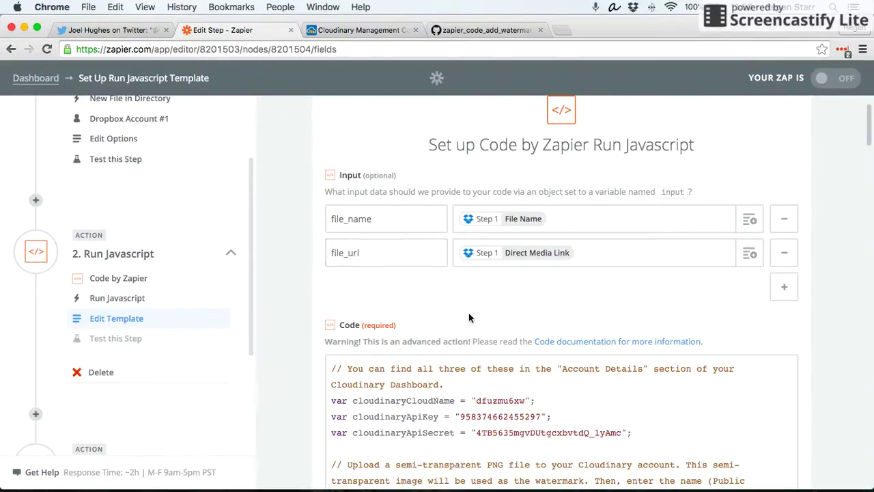
# Review the template's Javascript code and its source in the GitHub Gist zapier_code_add_watermark_to_dropbox_images_using_cloudinary.js.
pyautogui.scroll(-5, 297, 258)
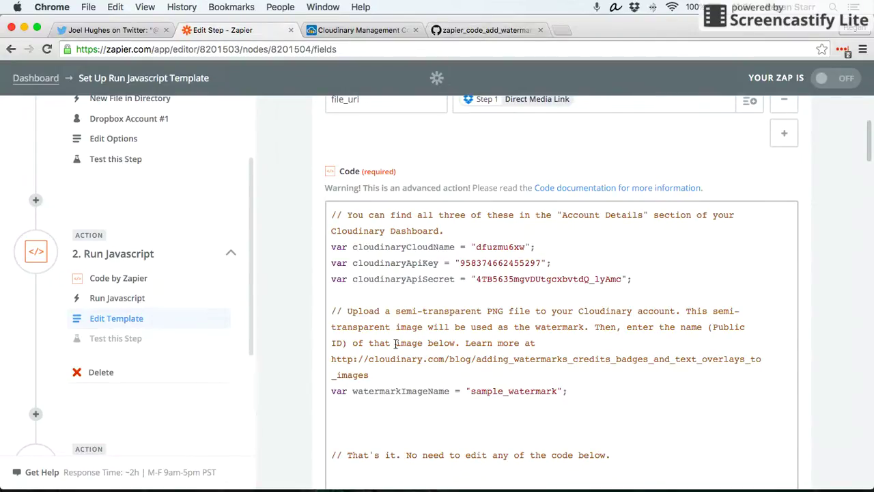
pyautogui.click(479, 30)
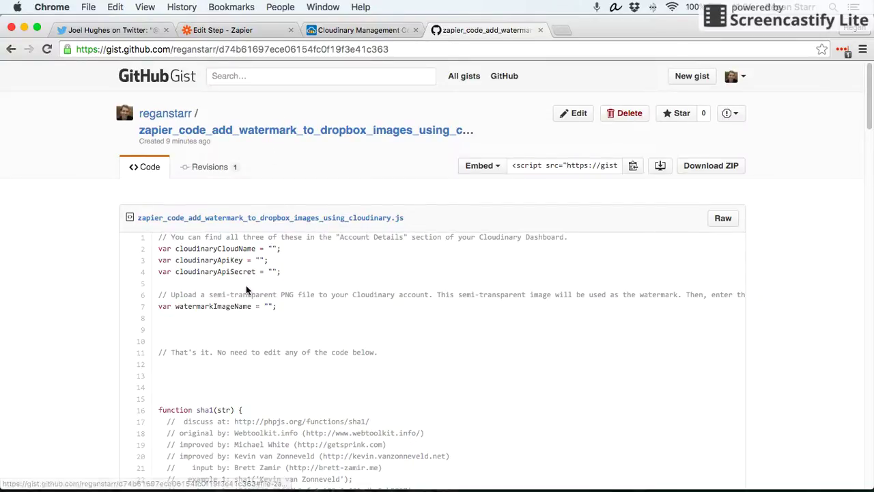
pyautogui.scroll(-10, 248, 290)
pyautogui.scroll(10, 289, 234)
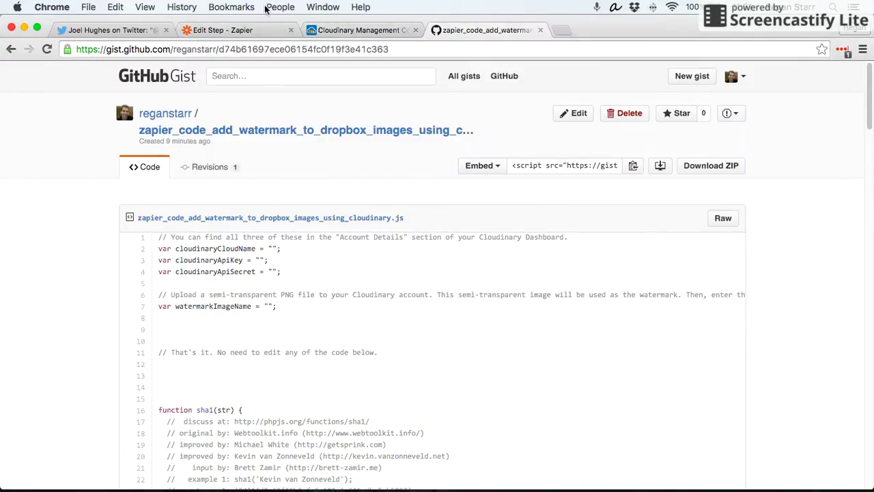
# Check the Cloudinary credential variables in the Zapier code, and reveal the API secret in the Cloudinary dashboard's Account Details.
pyautogui.click(251, 31)
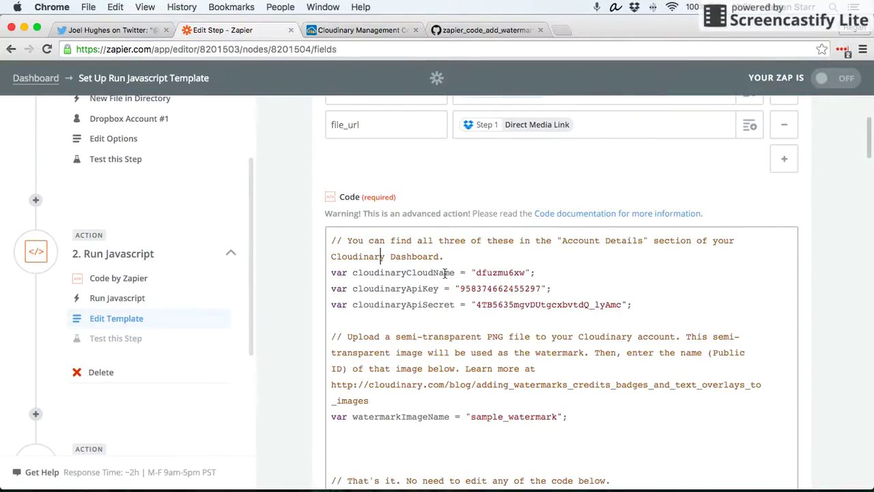
pyautogui.click(499, 305)
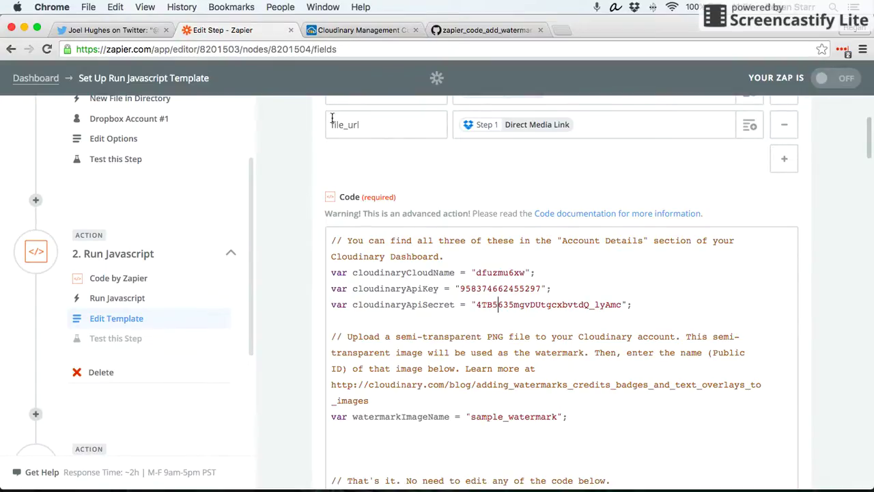
pyautogui.click(349, 34)
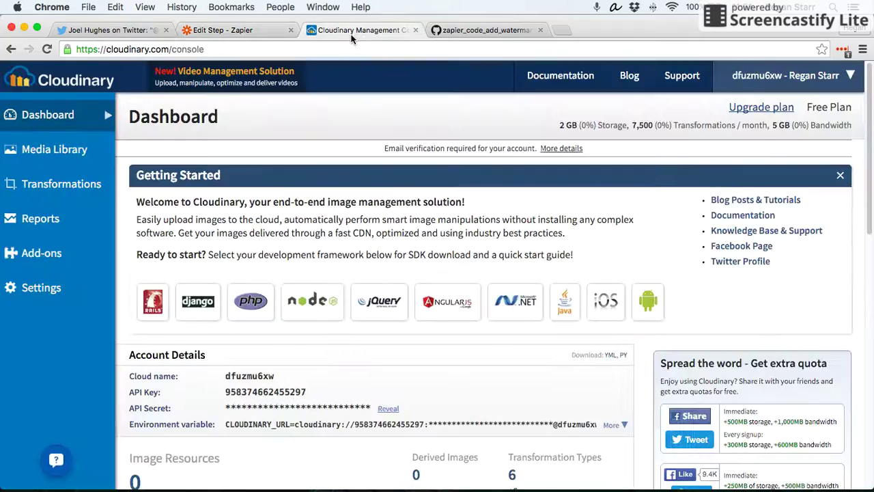
pyautogui.scroll(-3, 181, 244)
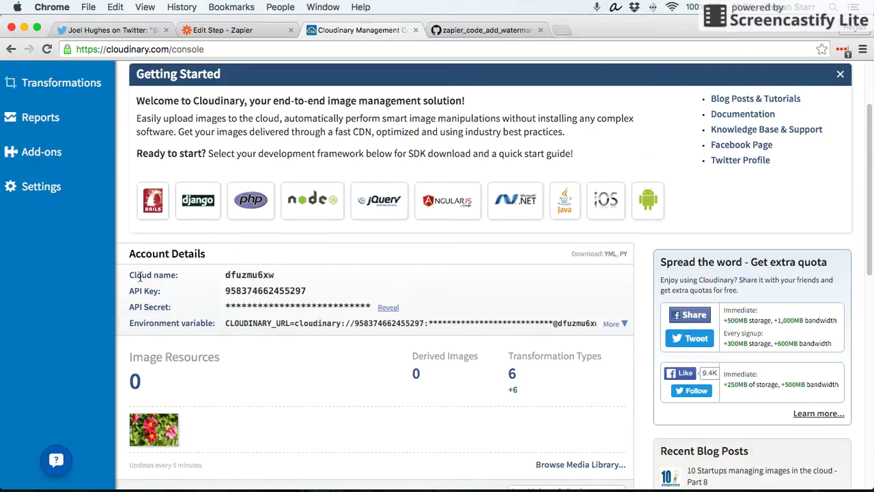
pyautogui.click(388, 307)
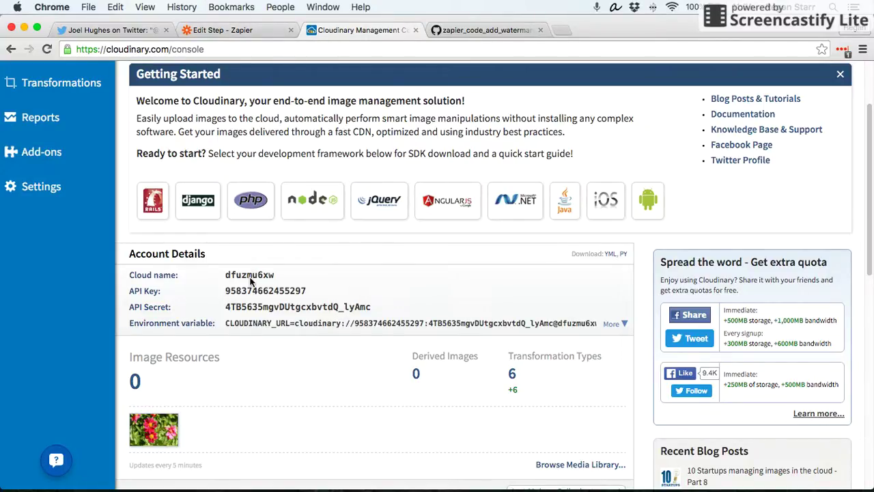
# Check the cloud name, API key and API secret entered in the Run Javascript code.
pyautogui.click(246, 30)
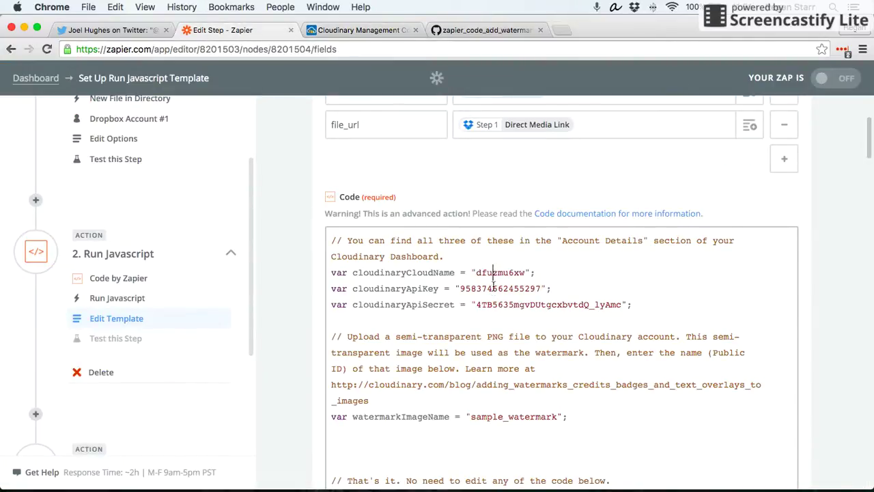
pyautogui.scroll(-1, 493, 290)
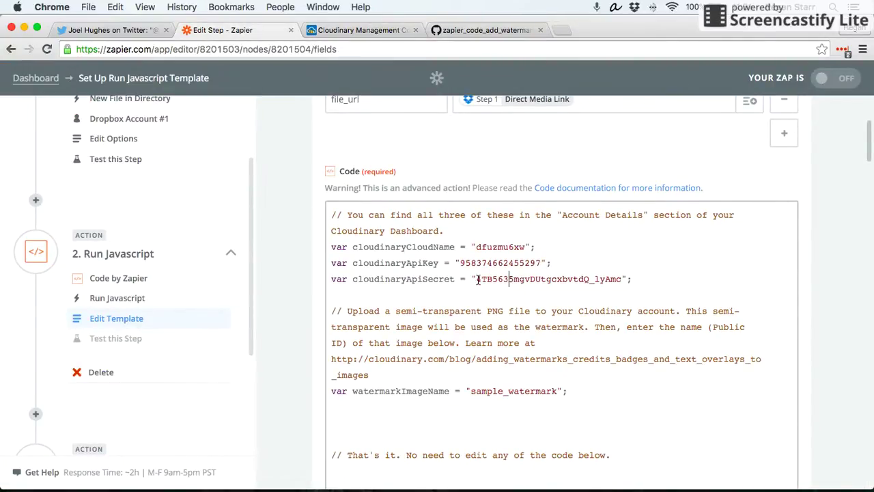
pyautogui.moveTo(476, 280); pyautogui.dragTo(624, 280)
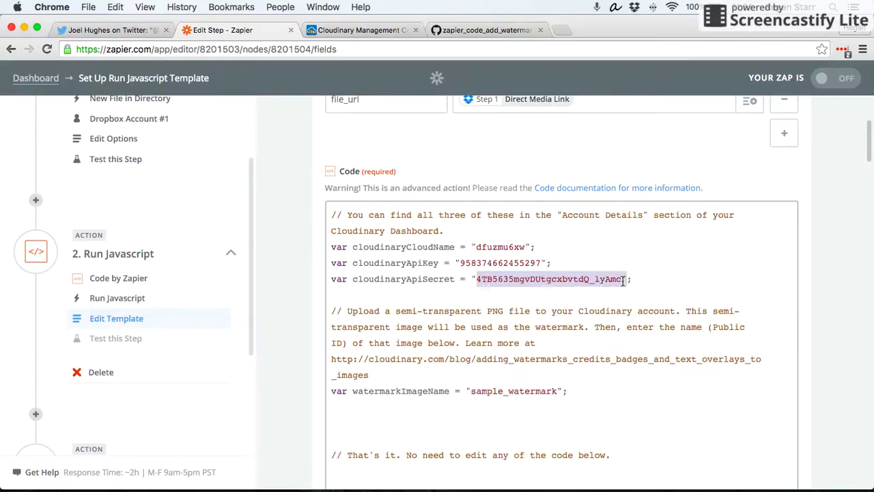
pyautogui.click(588, 279)
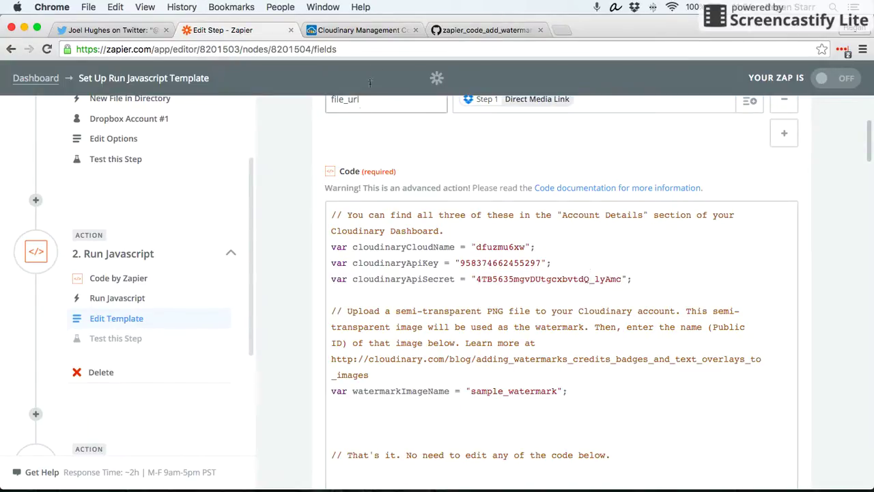
# Open Cloudinary's Media Library, and read the Zapier code's comment on uploading a semi-transparent PNG file as the watermark.
pyautogui.click(362, 31)
pyautogui.scroll(3, 232, 153)
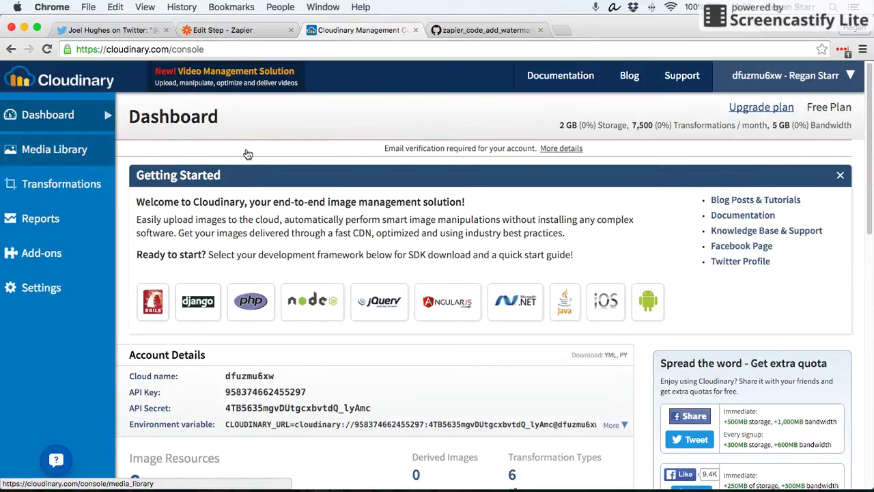
pyautogui.click(251, 32)
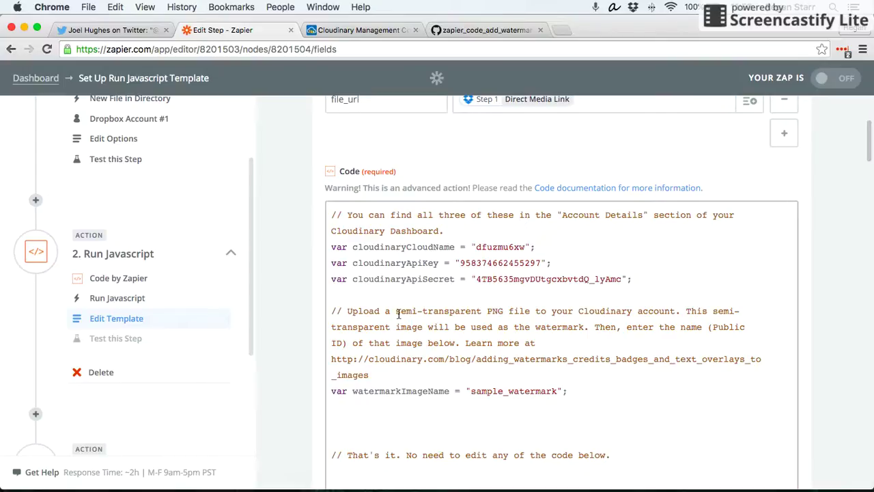
pyautogui.moveTo(397, 314); pyautogui.dragTo(527, 313)
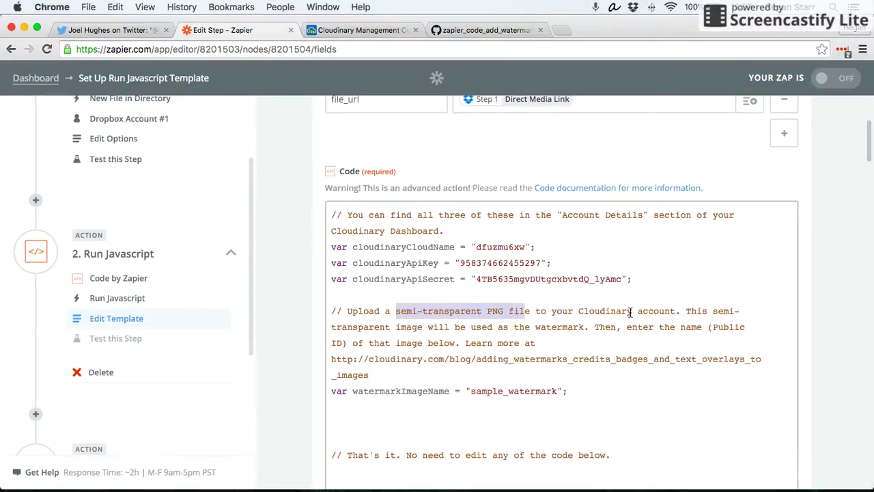
pyautogui.click(549, 331)
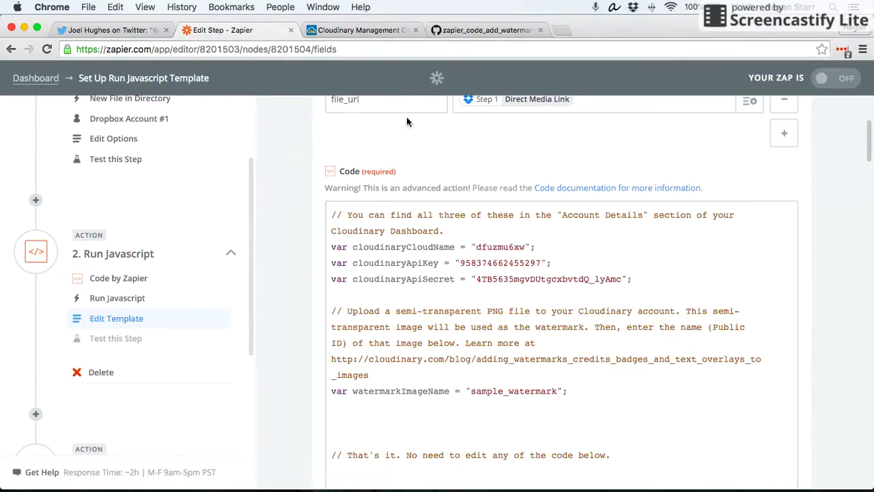
# Upload watermark.png from the desktop to the Images section of the Cloudinary Media Library.
pyautogui.click(369, 30)
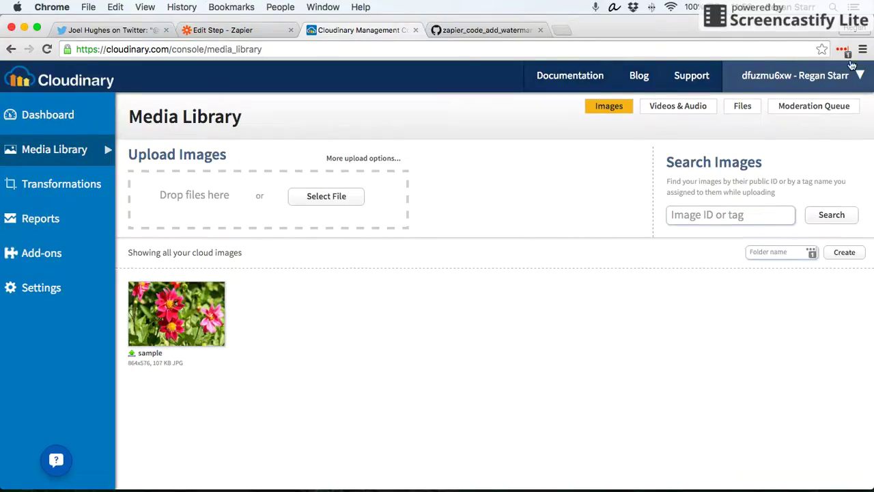
pyautogui.press('F11')
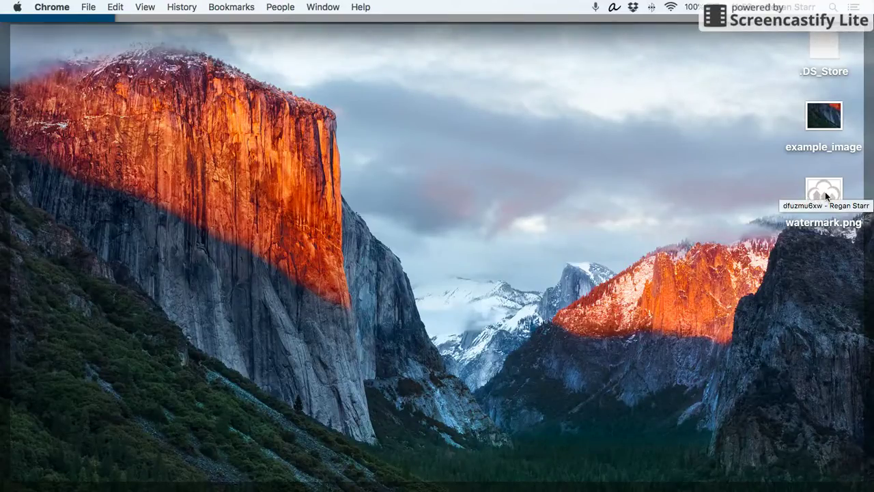
pyautogui.moveTo(825, 193); pyautogui.dragTo(239, 185)
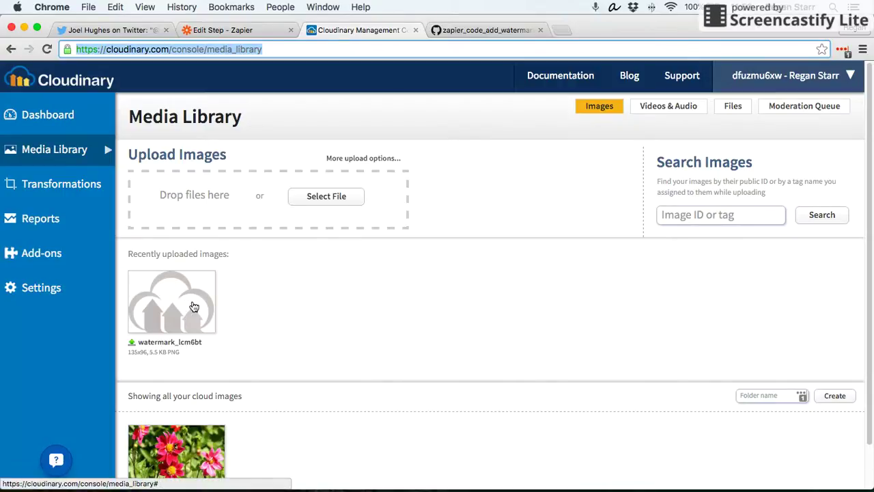
# Open the uploaded watermark image's details in Cloudinary and copy its Public ID, watermark_lcm6bt.
pyautogui.click(263, 31)
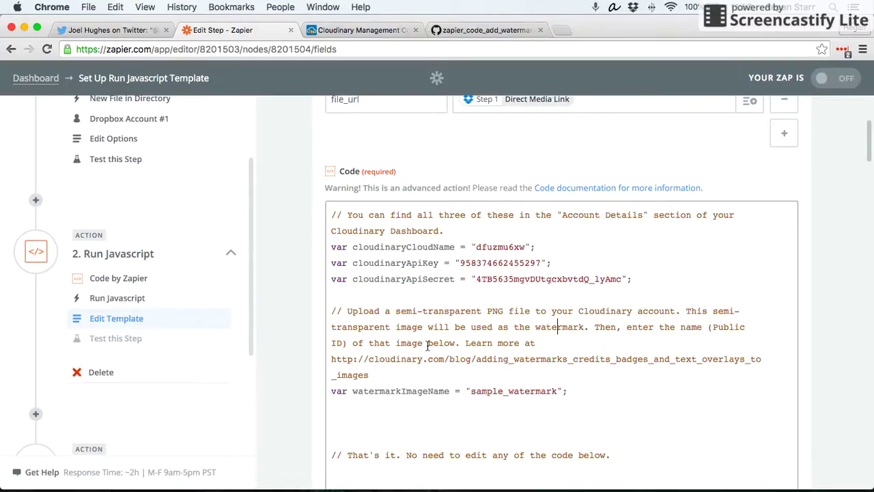
pyautogui.click(372, 31)
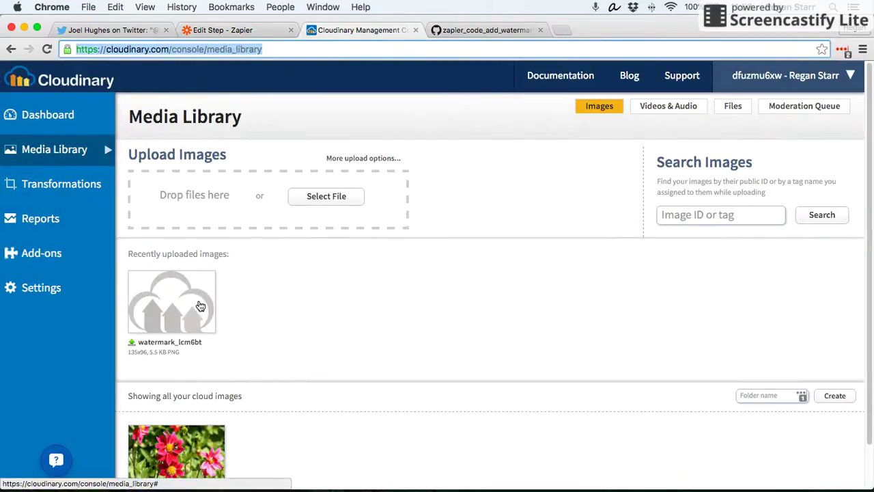
pyautogui.click(181, 310)
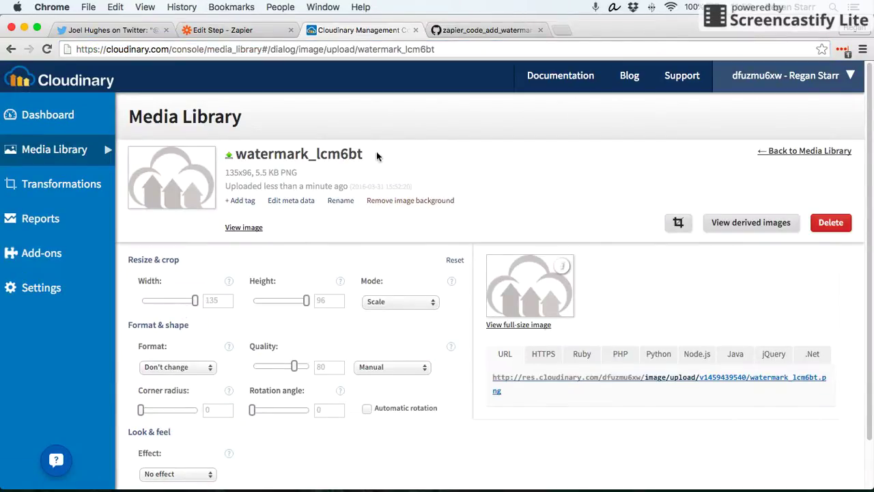
pyautogui.moveTo(377, 156); pyautogui.dragTo(239, 155)
pyautogui.press('cmd+c')
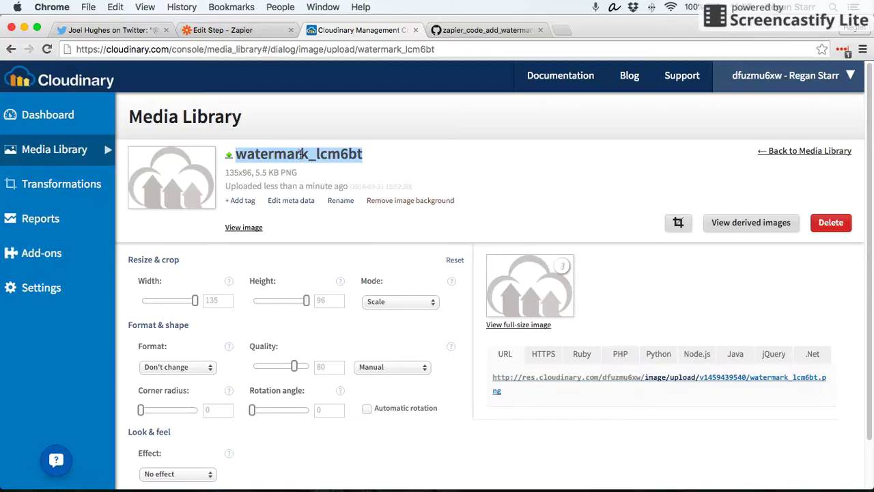
# Set the watermarkImageName variable in the Zapier Run Javascript code to "watermark_lcm6bt".
pyautogui.click(256, 30)
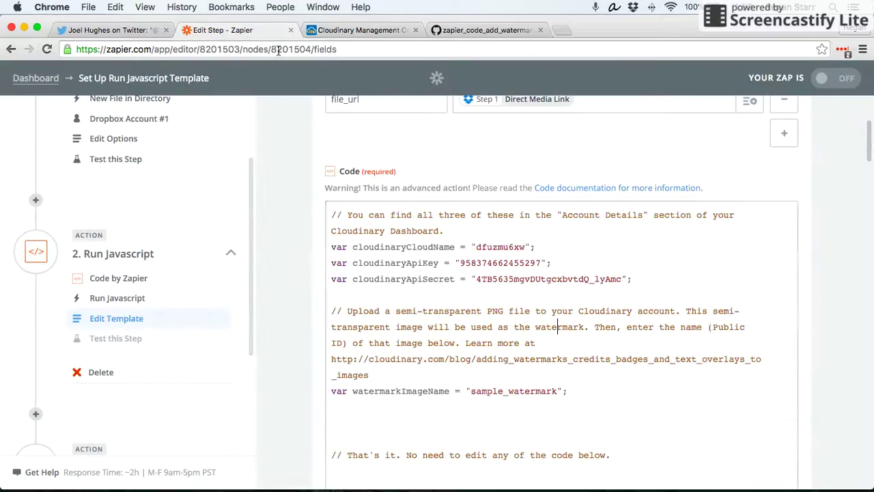
pyautogui.doubleClick(528, 393)
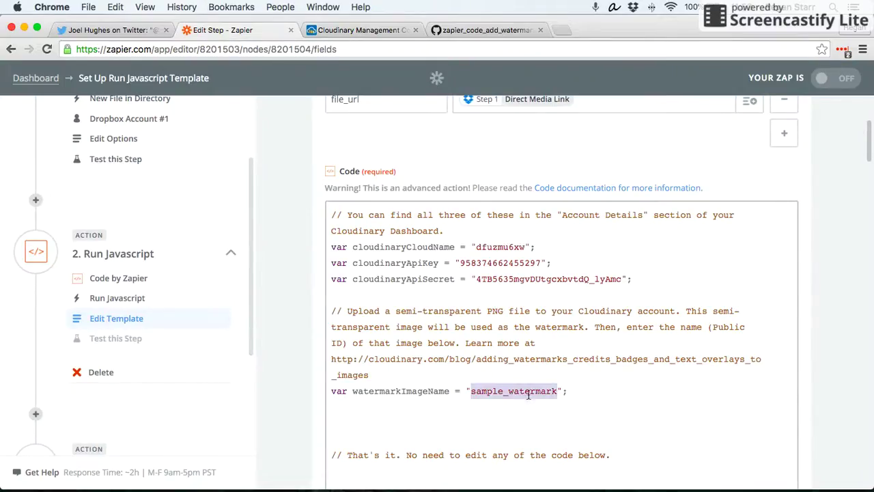
pyautogui.press('cmd+v')
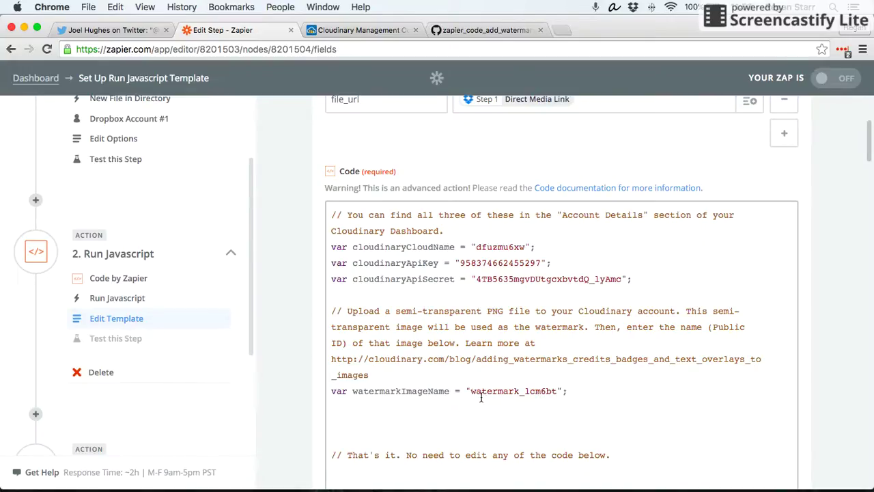
pyautogui.moveTo(526, 392); pyautogui.dragTo(560, 391)
pyautogui.click(569, 392)
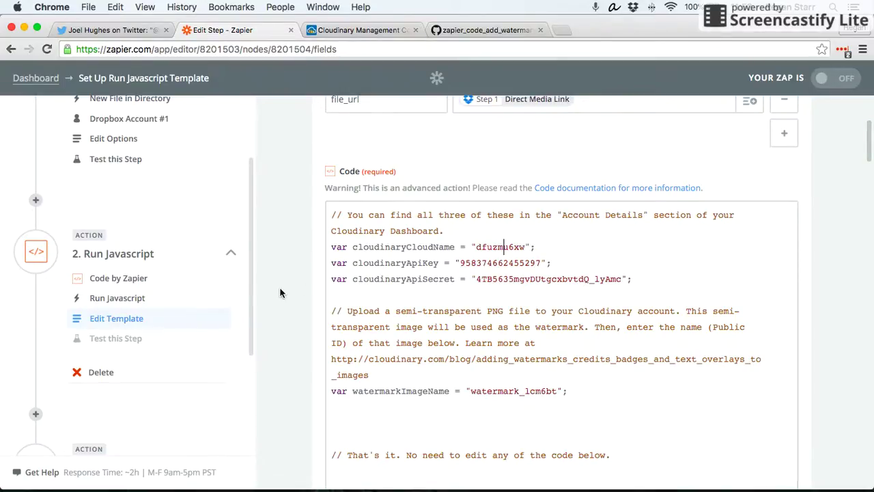
# Review the Run Javascript inputs and code, and continue from the template to the step's test.
pyautogui.scroll(-2, 423, 399)
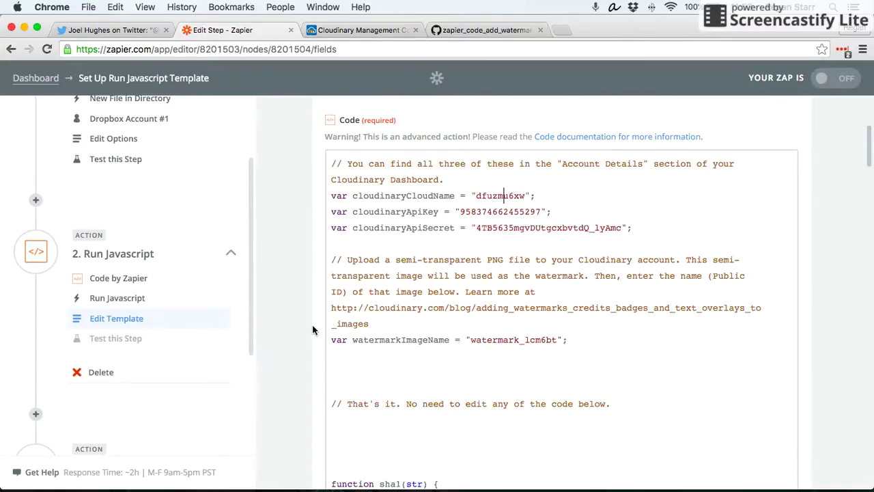
pyautogui.scroll(5, 732, 349)
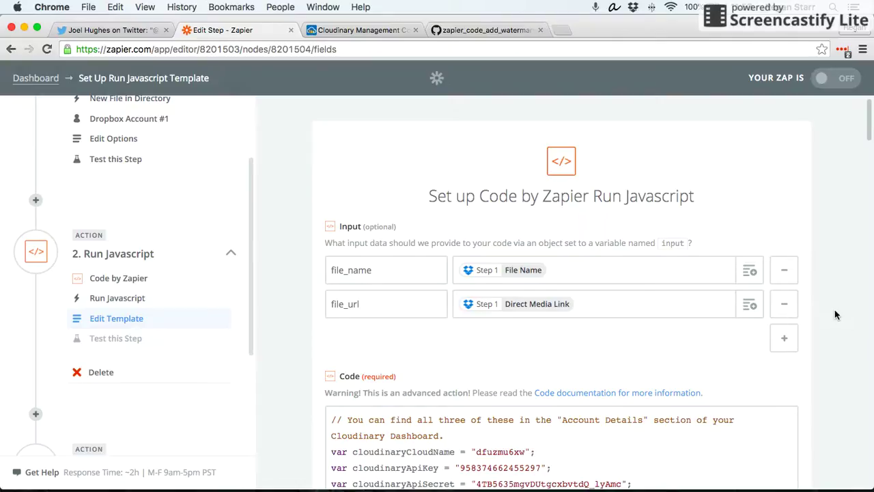
pyautogui.scroll(-3, 833, 315)
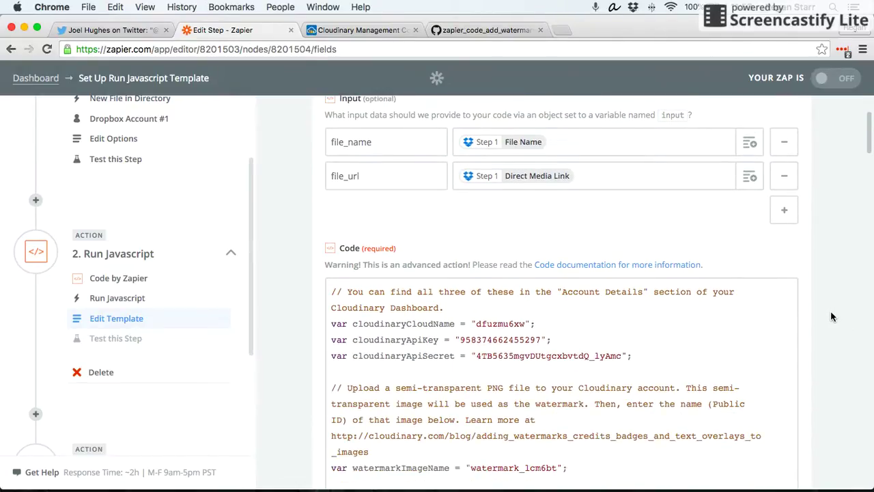
pyautogui.scroll(-20, 832, 316)
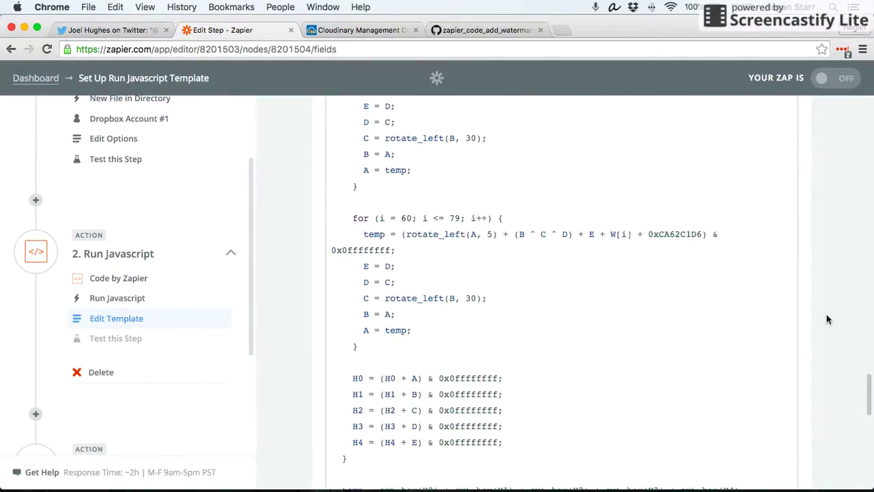
pyautogui.scroll(-10, 827, 319)
pyautogui.click(779, 425)
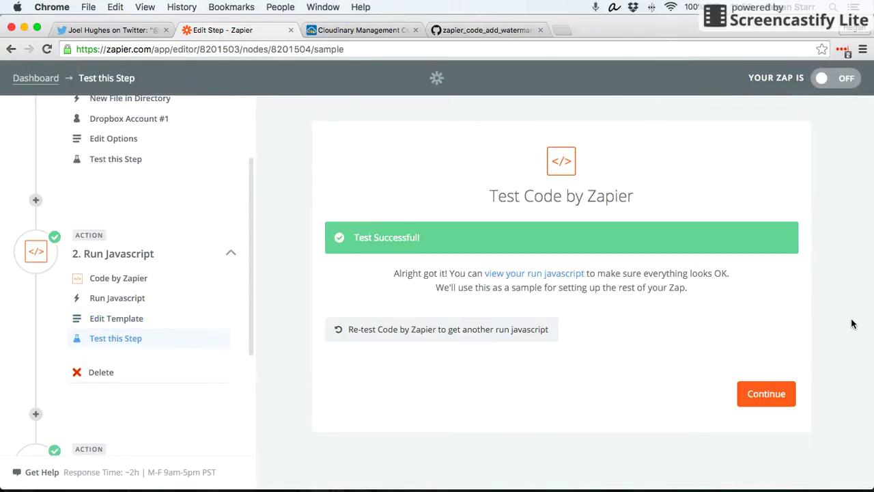
# Re-test Code by Zapier to create another run javascript sample.
pyautogui.click(420, 335)
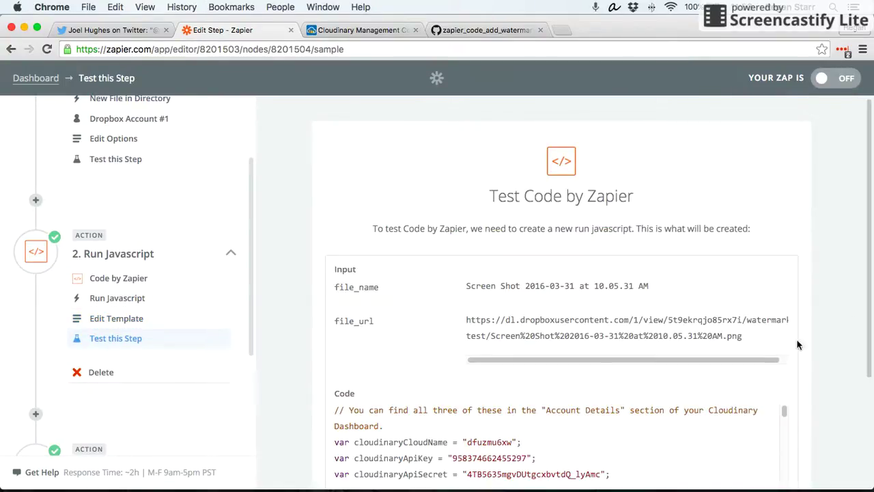
pyautogui.scroll(-3, 797, 345)
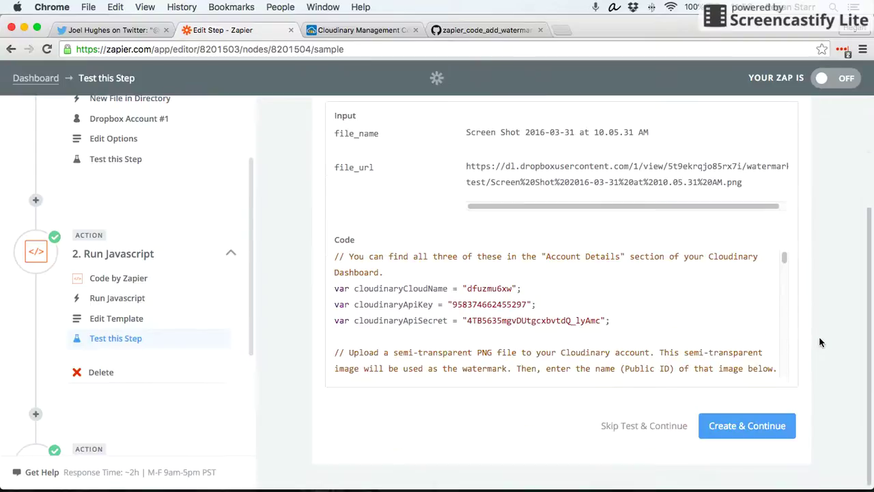
pyautogui.click(768, 427)
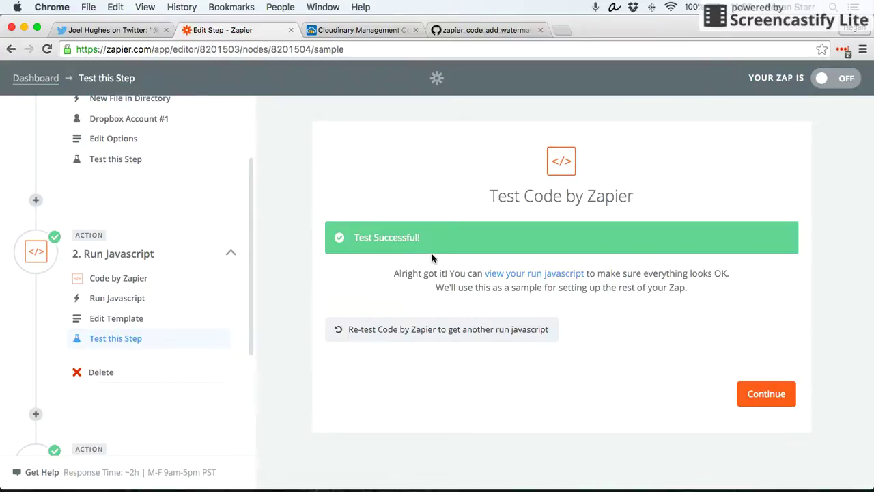
# View the returned run javascript sample and check its watermarked_image_url, especially the file name at the end.
pyautogui.click(534, 278)
pyautogui.scroll(-4, 315, 273)
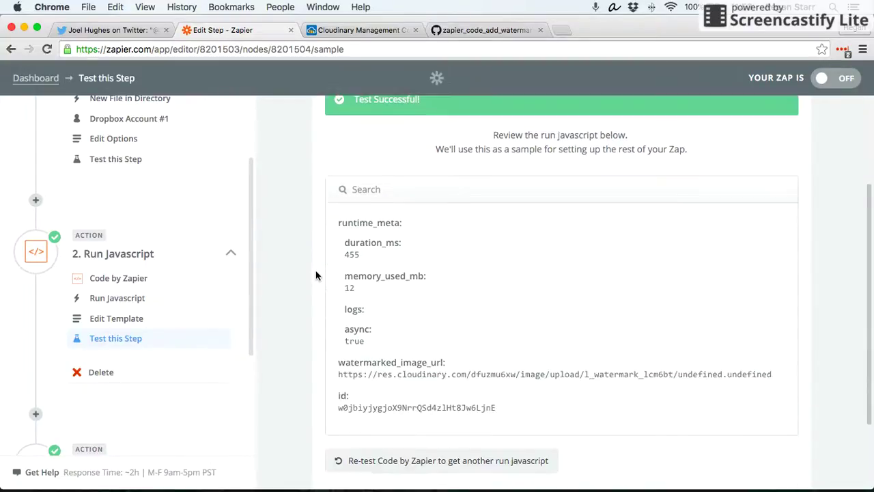
pyautogui.scroll(-2, 315, 276)
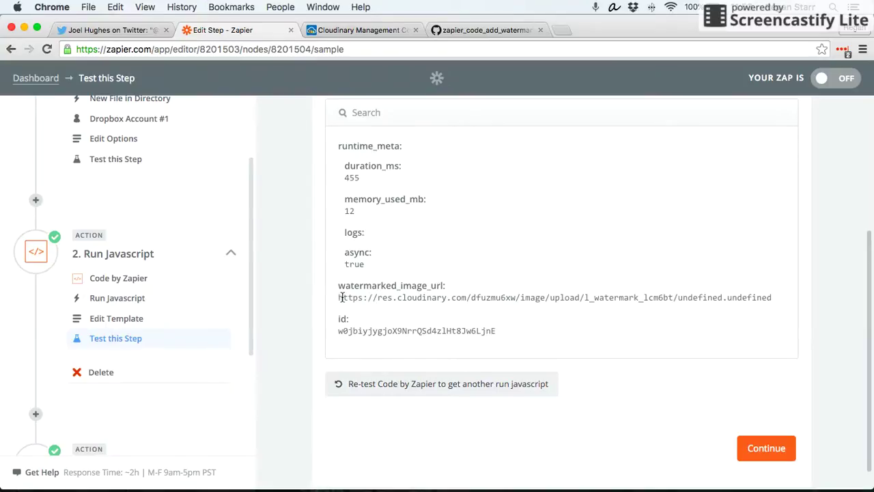
pyautogui.moveTo(339, 297); pyautogui.dragTo(770, 296)
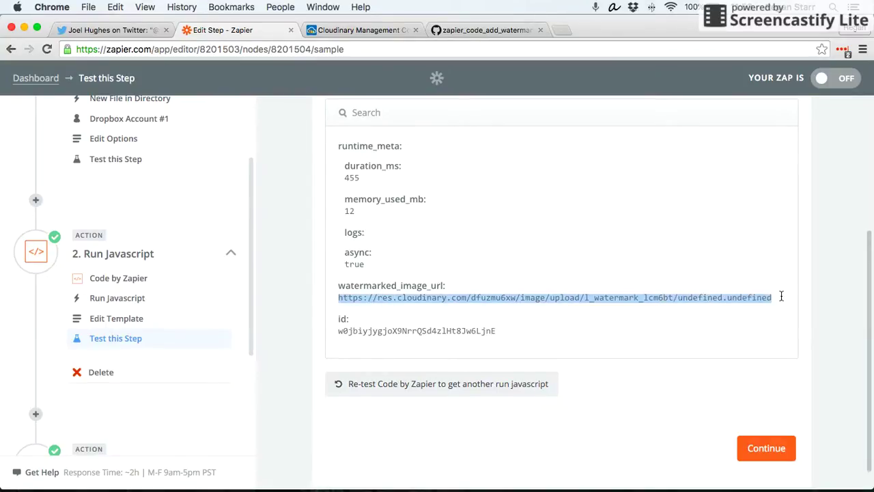
pyautogui.scroll(1, 567, 307)
pyautogui.doubleClick(700, 323)
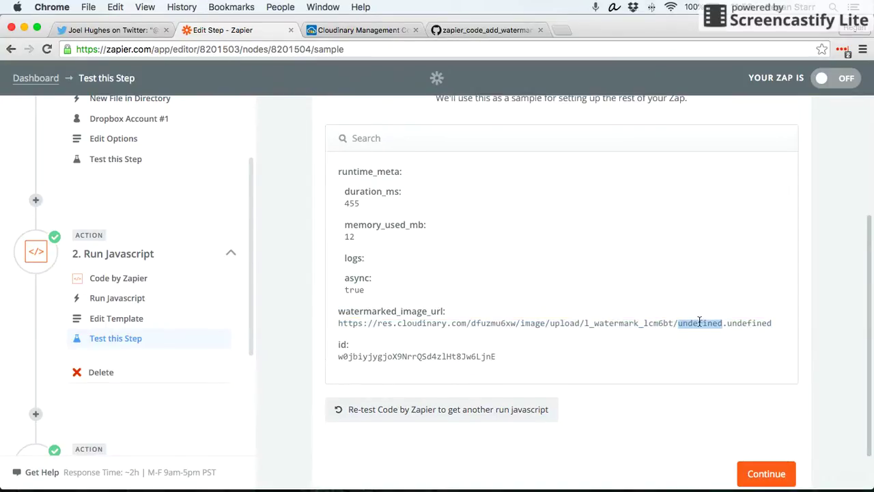
# Return to the Run Javascript template and review its file_name and file_url inputs and the code.
pyautogui.click(127, 324)
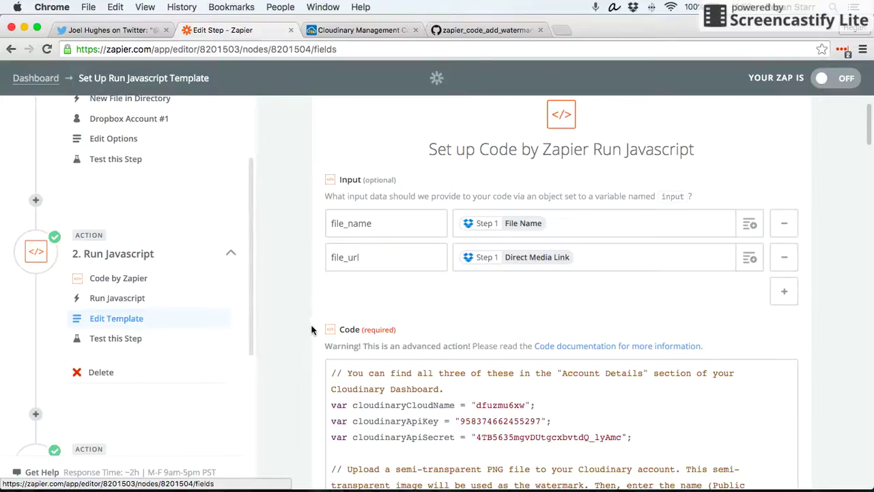
pyautogui.scroll(-2, 313, 326)
pyautogui.scroll(-2, 313, 326)
pyautogui.scroll(3, 313, 326)
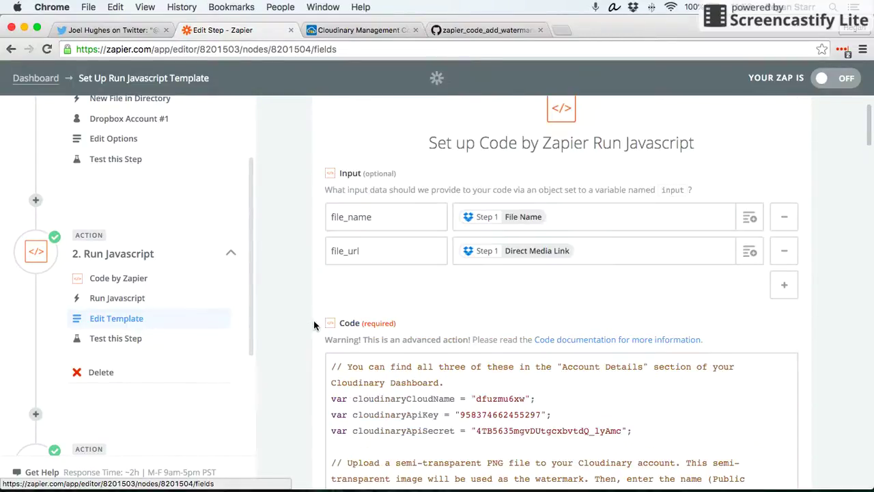
pyautogui.scroll(4, 229, 231)
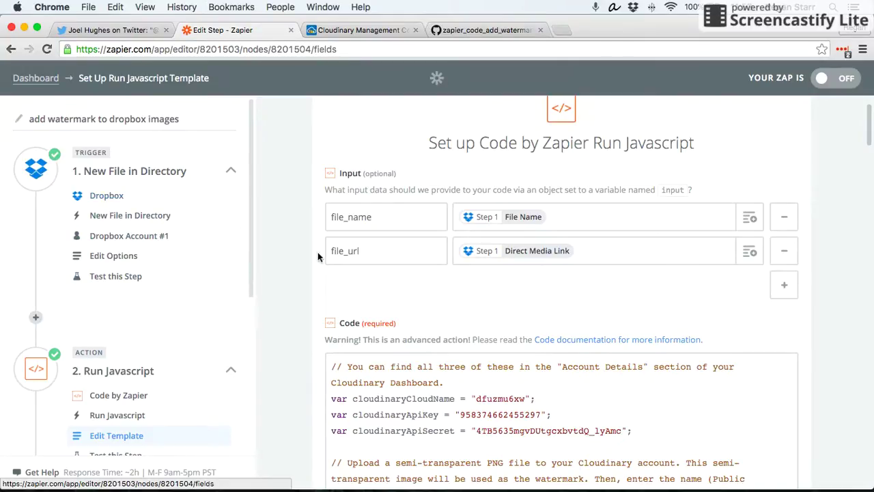
# Open the Dropbox trigger's test, and place example_image from the desktop in the Dropbox watermark-test folder using Finder.
pyautogui.click(113, 276)
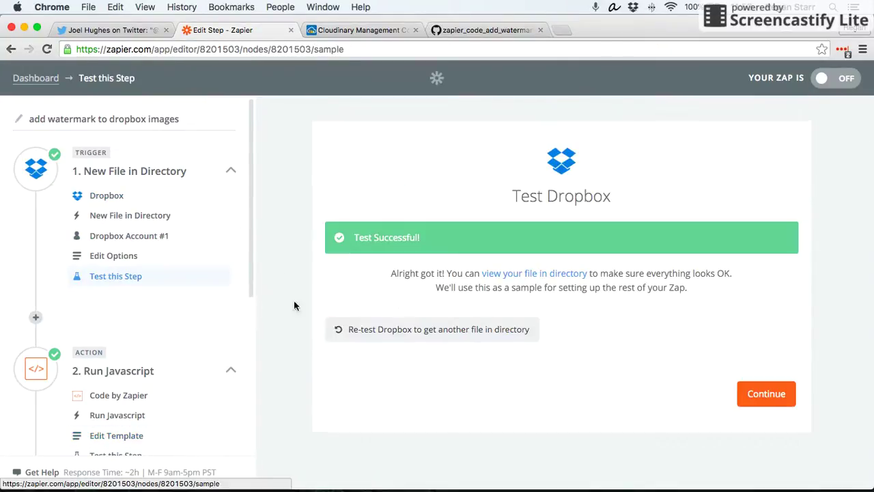
pyautogui.hotkey('ctrl', 'Up')
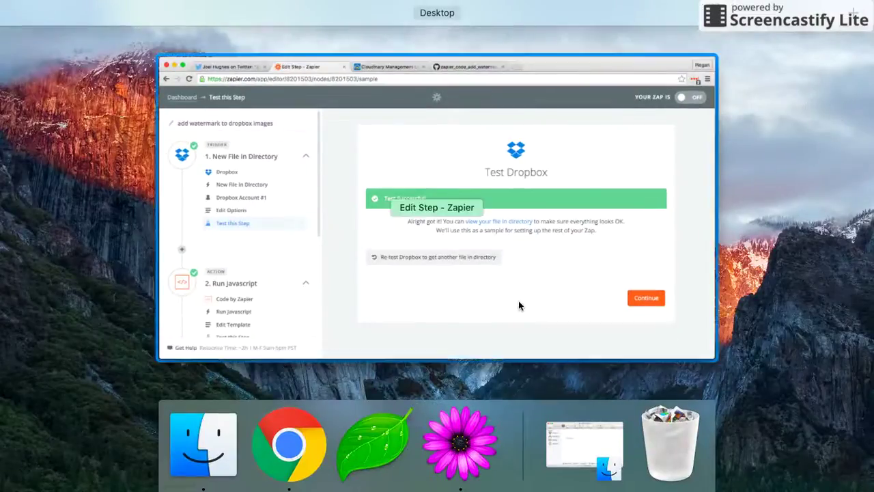
pyautogui.click(518, 300)
pyautogui.click(594, 444)
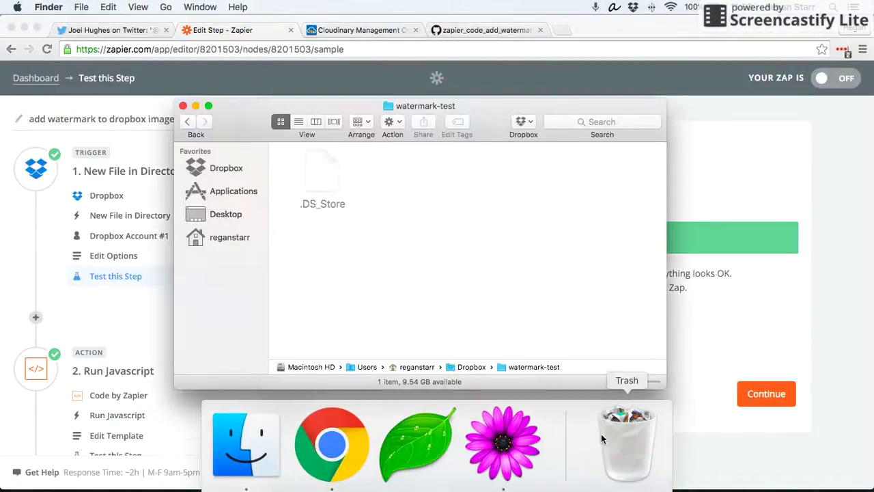
pyautogui.press('F11')
pyautogui.moveTo(826, 122); pyautogui.dragTo(523, 212)
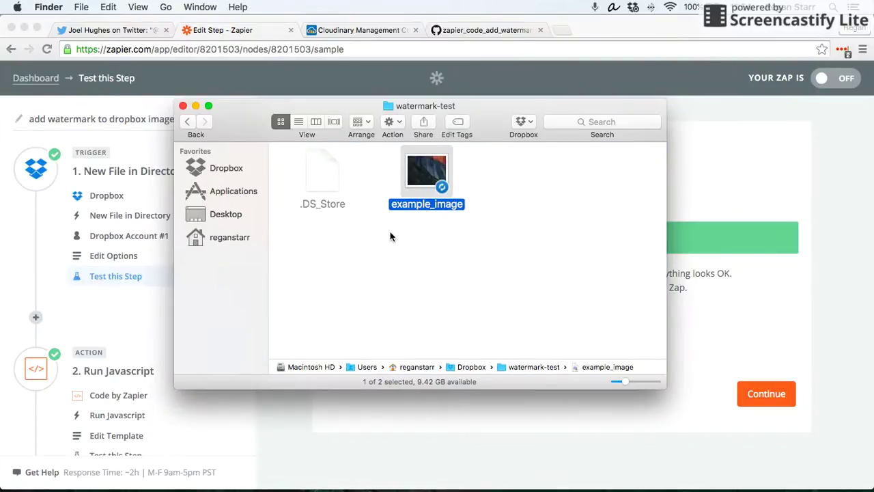
pyautogui.click(195, 106)
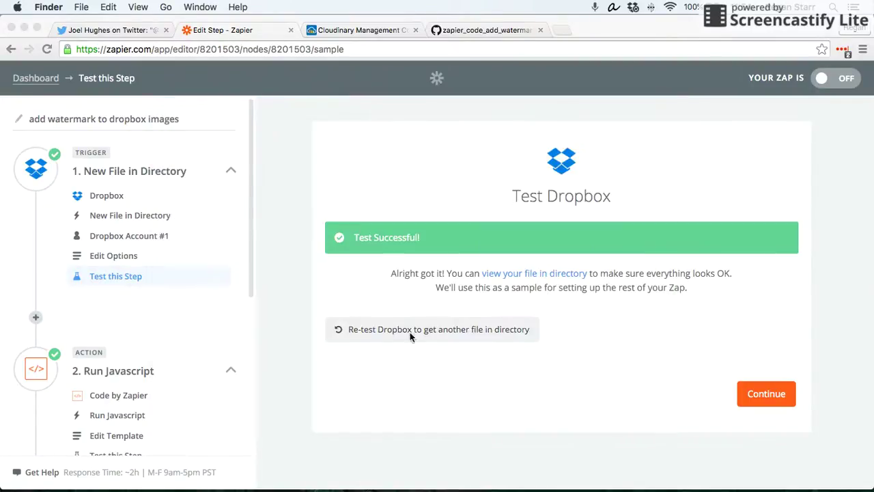
# Re-test the Dropbox trigger by fetching another file from the /watermark-test directory.
pyautogui.click(408, 340)
pyautogui.click(413, 334)
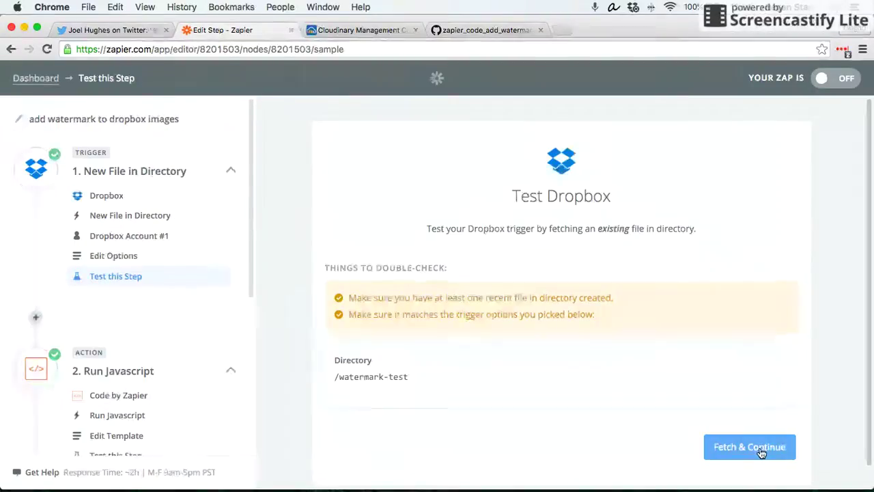
pyautogui.click(751, 447)
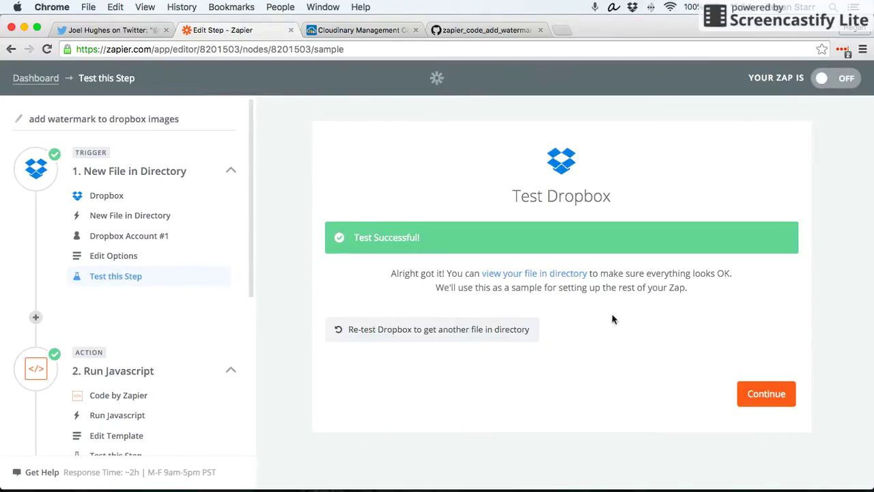
# Re-test the Run Javascript step with example_image as the input to create another run javascript sample.
pyautogui.scroll(-3, 197, 275)
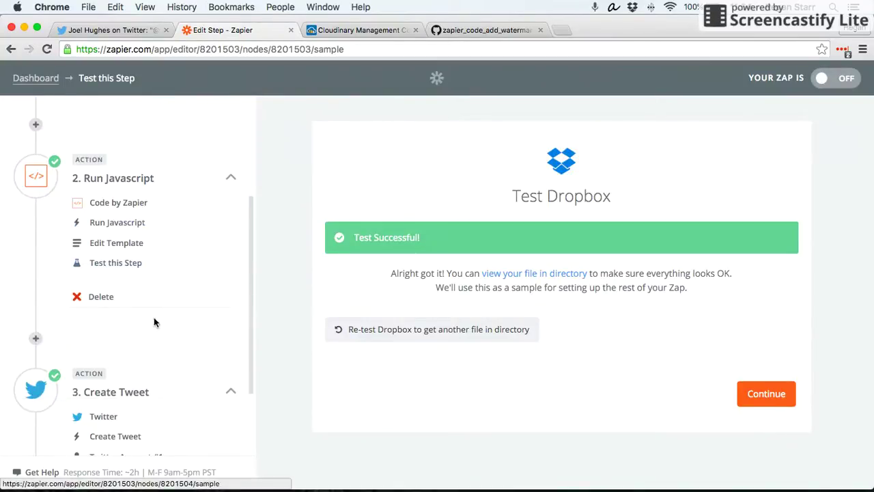
pyautogui.click(122, 268)
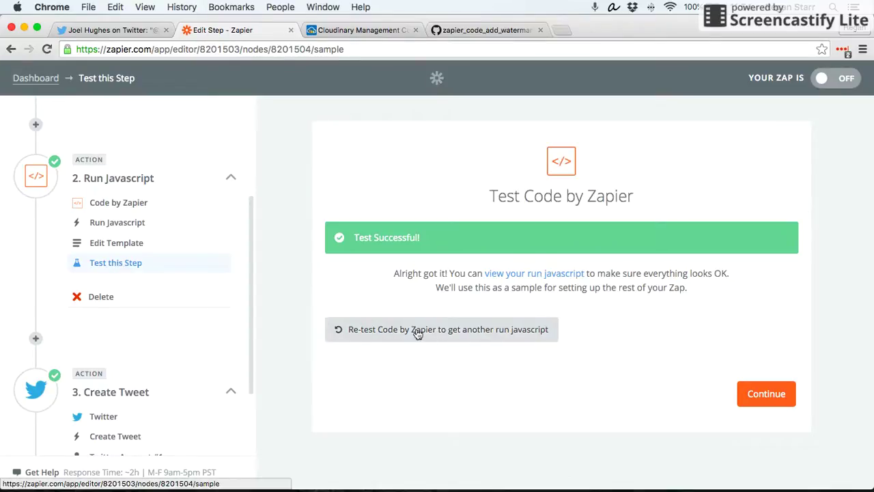
pyautogui.click(460, 333)
pyautogui.scroll(-4, 817, 319)
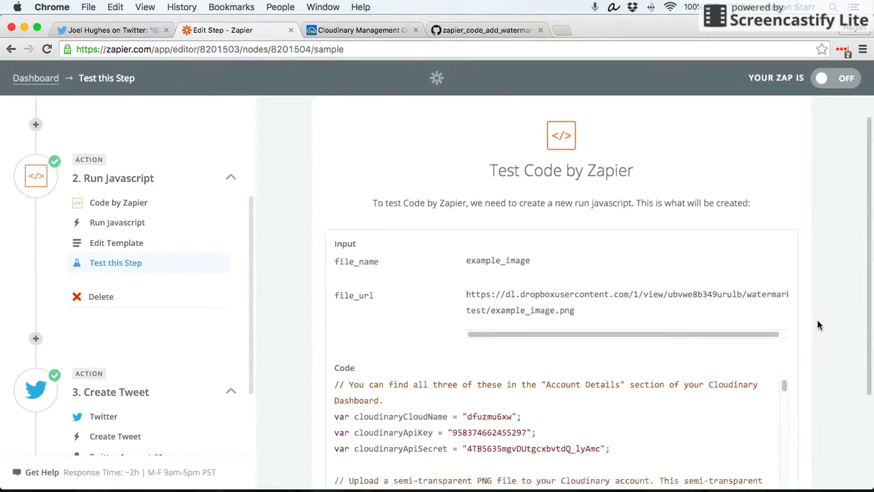
pyautogui.click(768, 428)
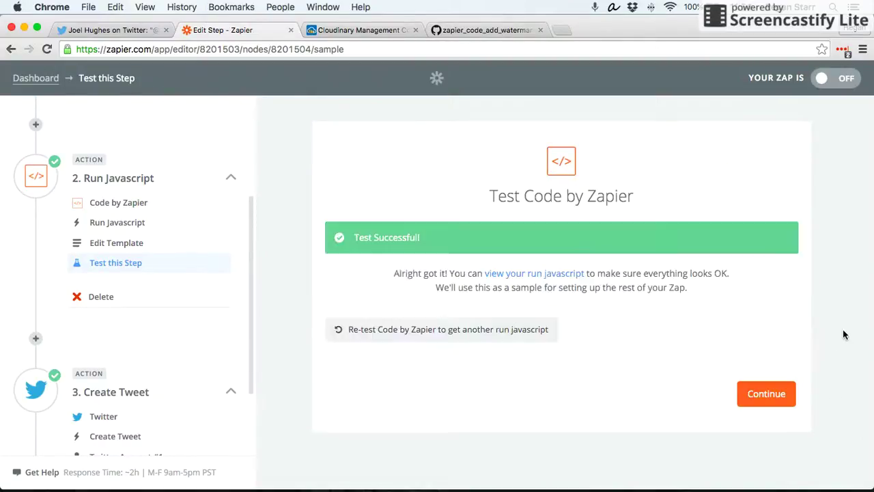
# View the returned run javascript sample, copy its watermarked_image_url, and open that address in a new browser tab.
pyautogui.click(532, 274)
pyautogui.scroll(-5, 317, 267)
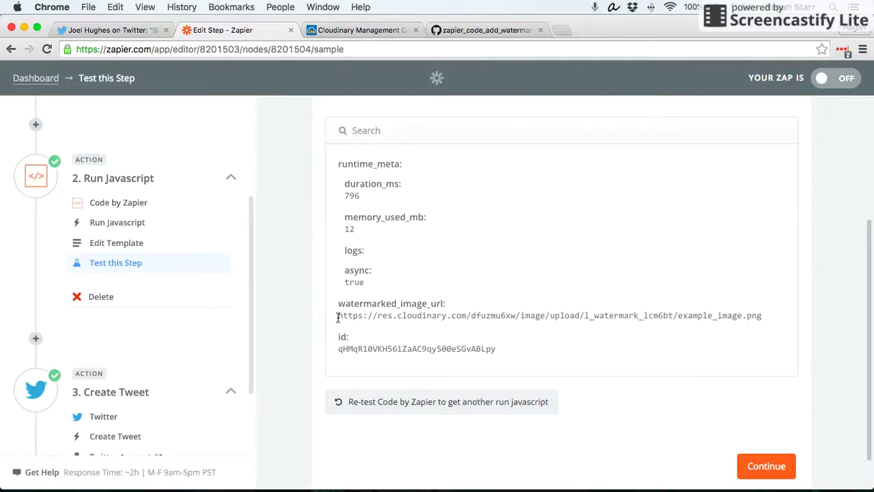
pyautogui.moveTo(346, 317); pyautogui.dragTo(759, 314)
pyautogui.press('super+c')
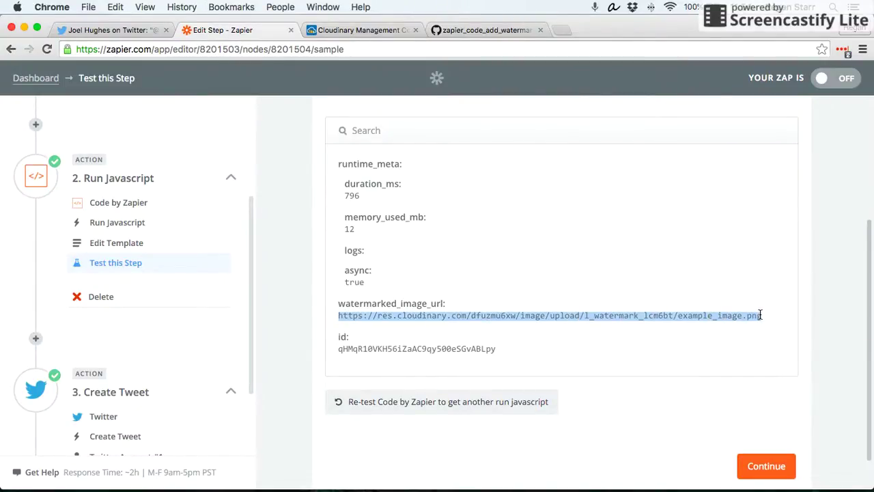
pyautogui.click(562, 31)
pyautogui.press('super+v')
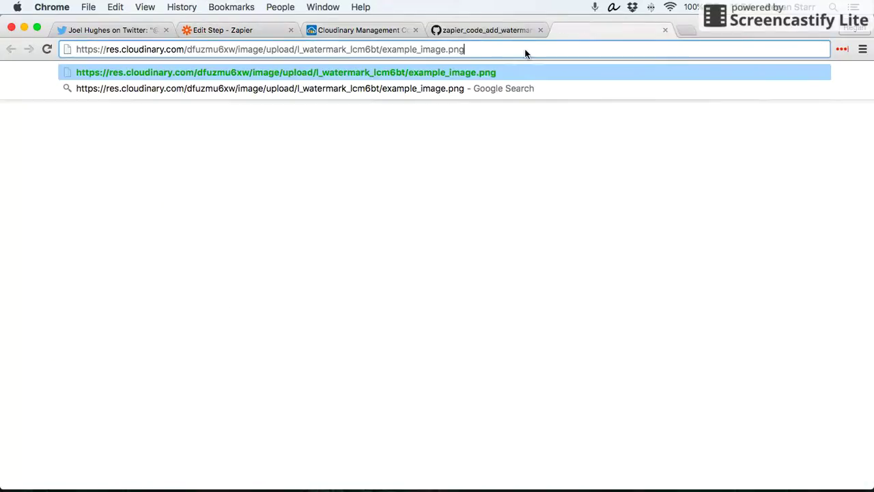
pyautogui.press('Return')
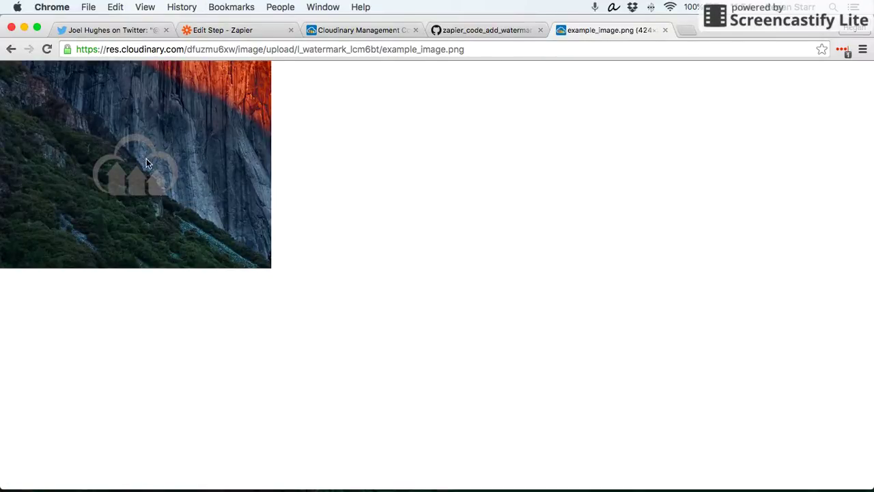
# Return to the Zap editor and review the Create Tweet step's app, action and account settings, ending on its template.
pyautogui.click(252, 30)
pyautogui.scroll(3, 141, 242)
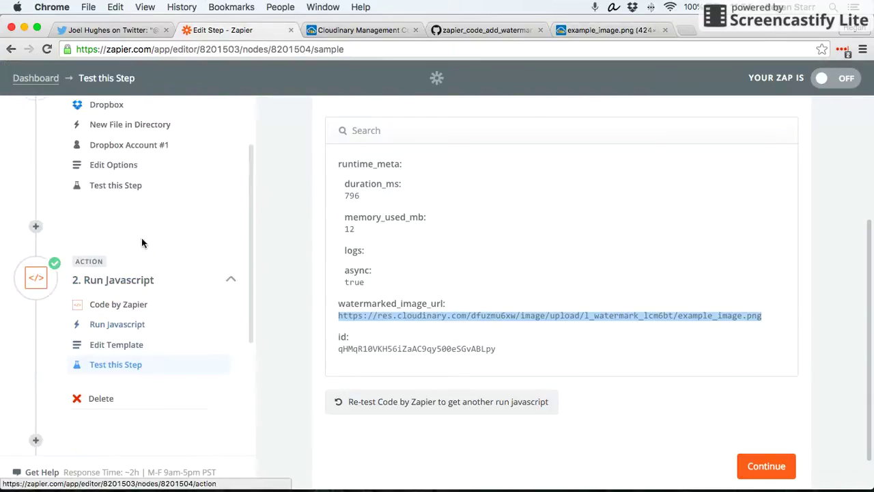
pyautogui.scroll(-4, 145, 285)
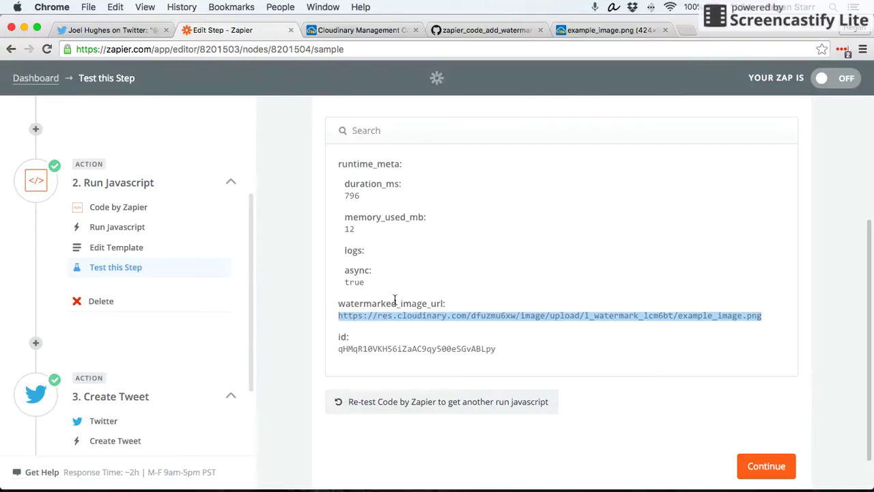
pyautogui.scroll(-4, 200, 304)
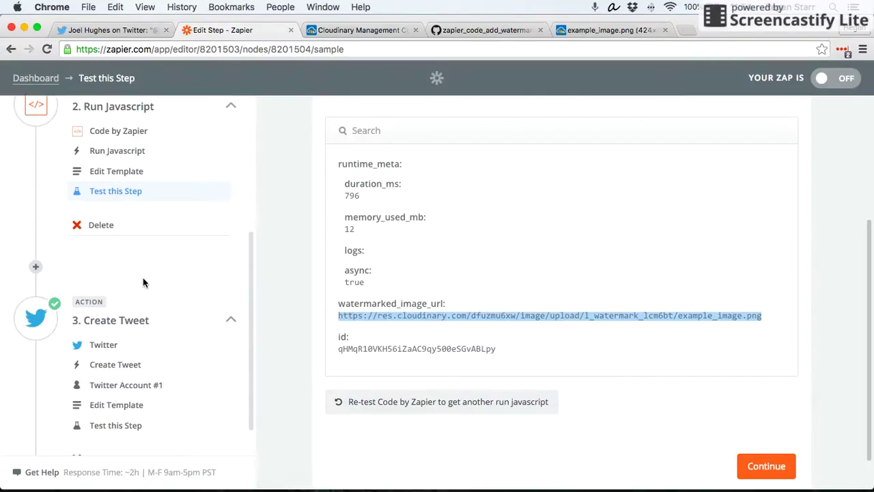
pyautogui.scroll(-1, 177, 280)
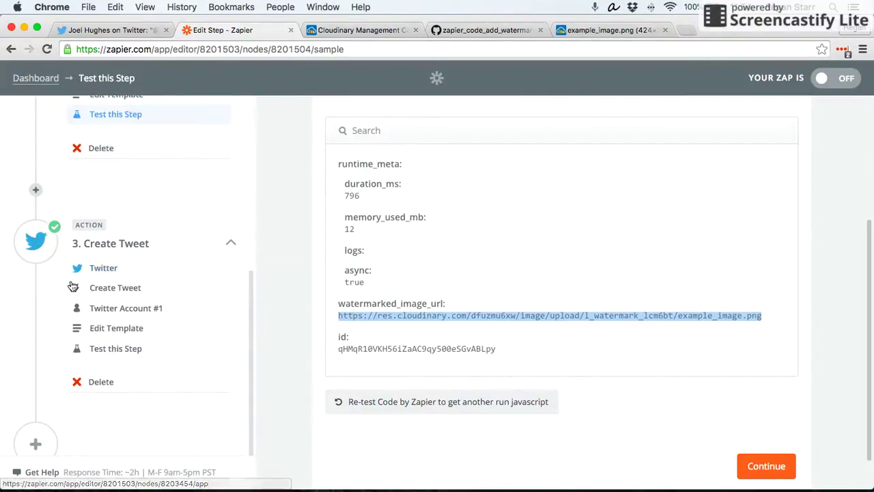
pyautogui.click(112, 271)
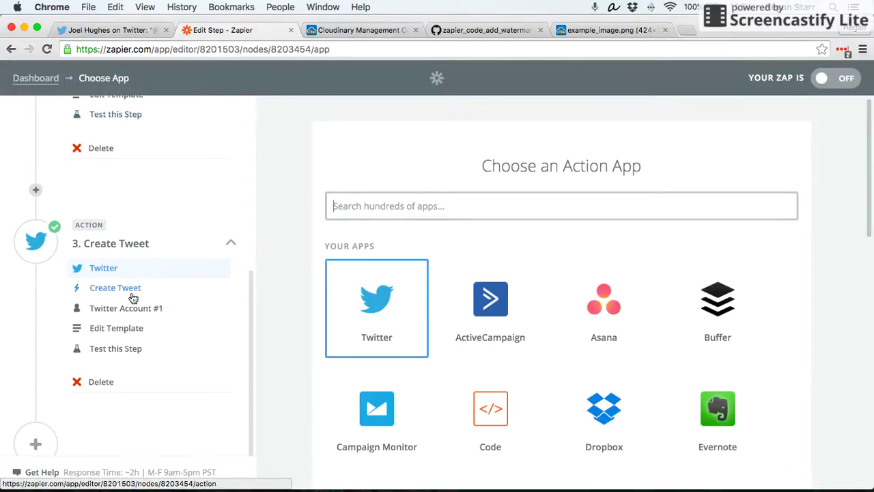
pyautogui.click(133, 297)
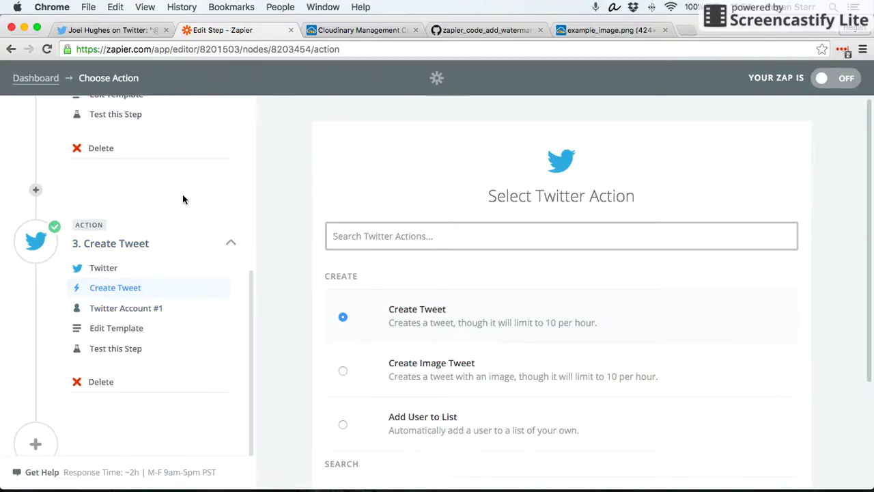
pyautogui.click(108, 269)
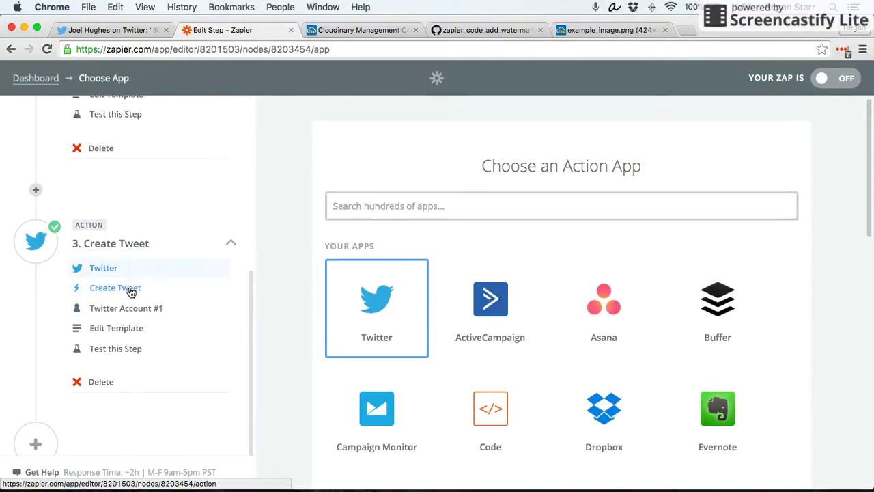
pyautogui.click(129, 290)
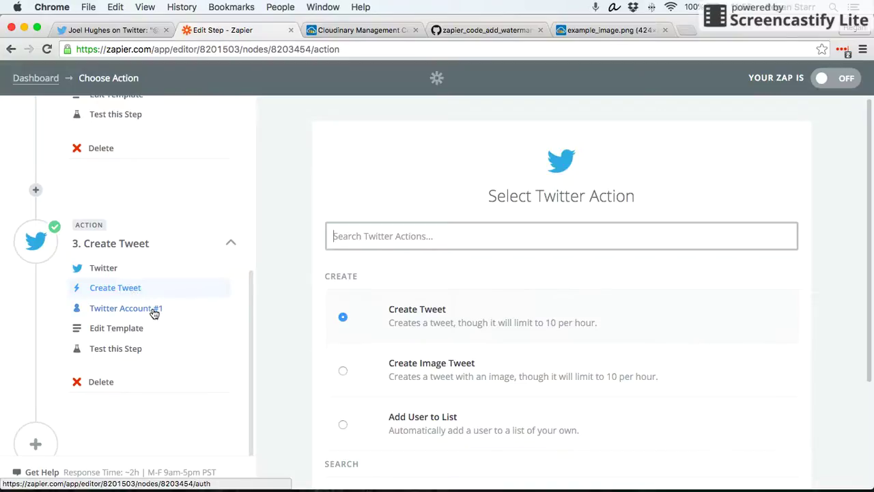
pyautogui.click(152, 308)
pyautogui.click(145, 334)
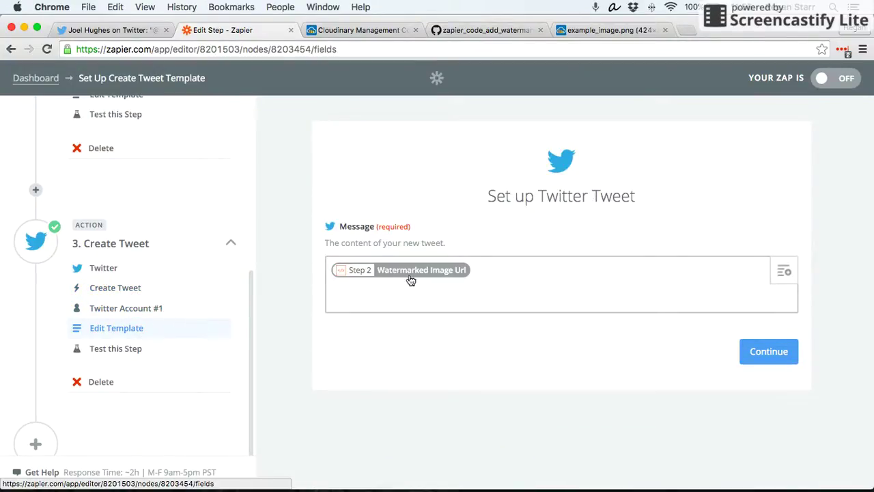
# Clear the tweet message, insert Watermarked Image URL from the Run Javascript step, and continue to the Twitter test.
pyautogui.click(485, 270)
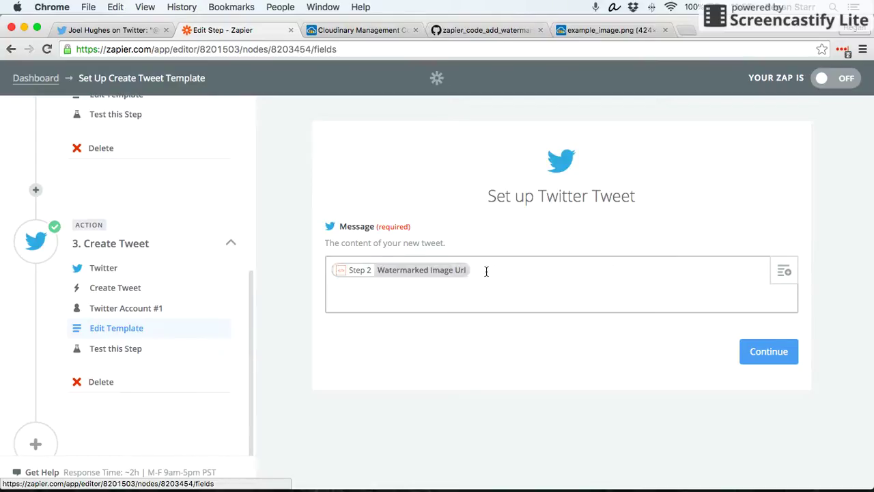
pyautogui.press('BackSpace')
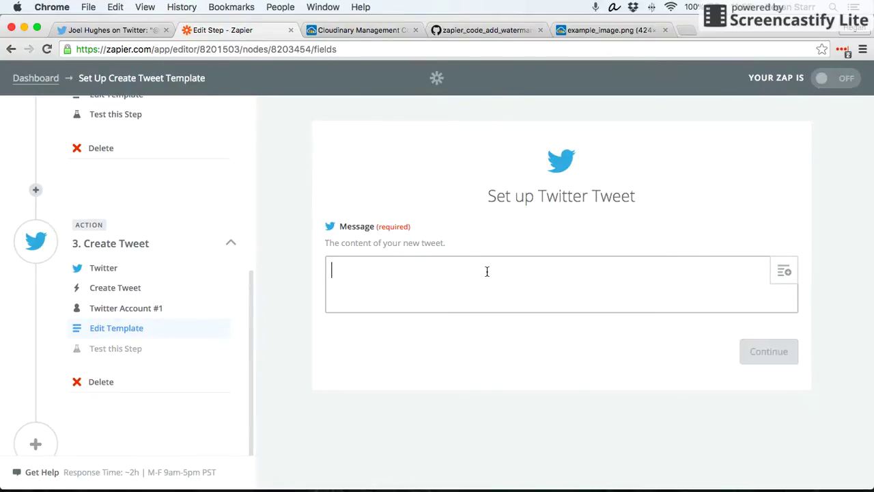
pyautogui.click(786, 270)
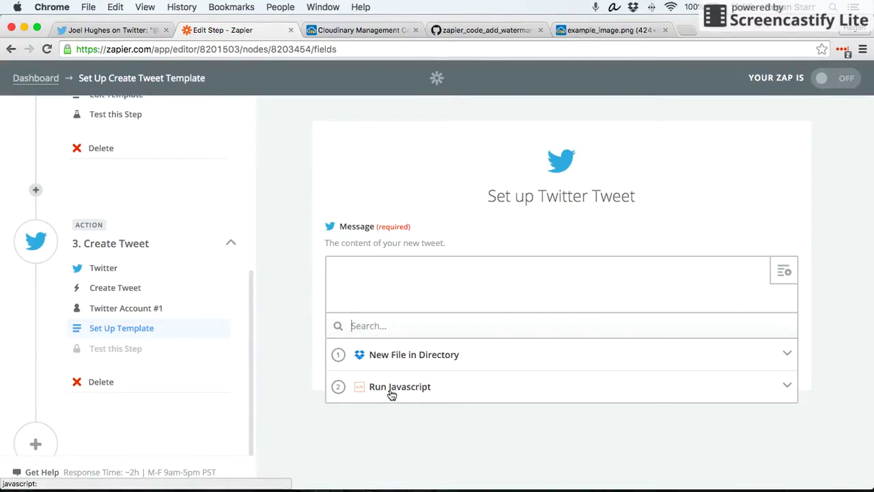
pyautogui.click(414, 394)
pyautogui.scroll(-3, 429, 345)
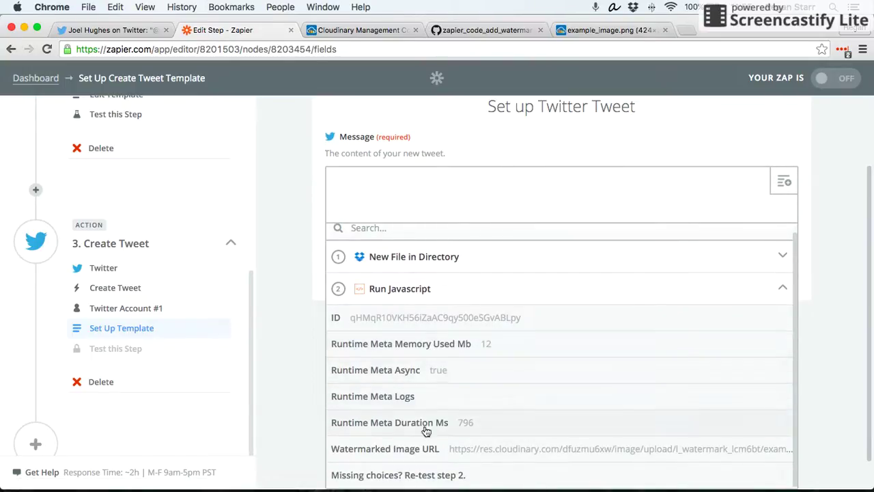
pyautogui.click(426, 450)
pyautogui.click(768, 351)
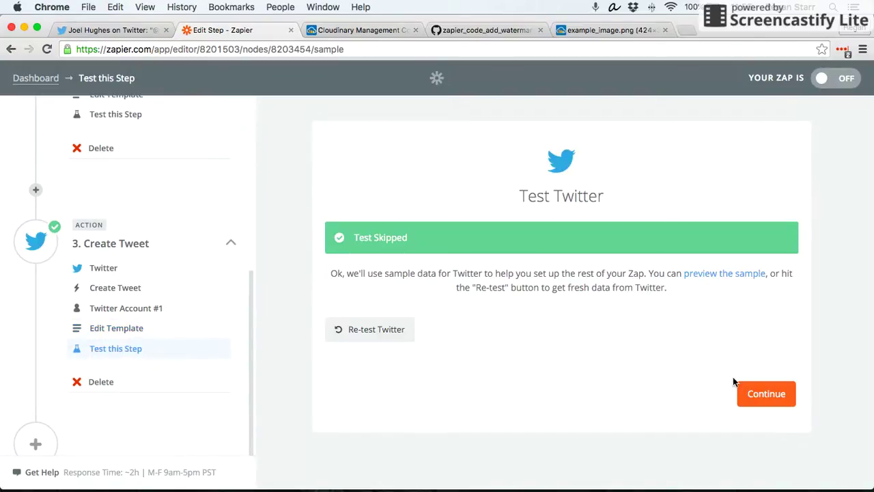
# Re-test the Twitter step by creating the tweet, and turn on the finished Zap.
pyautogui.click(388, 334)
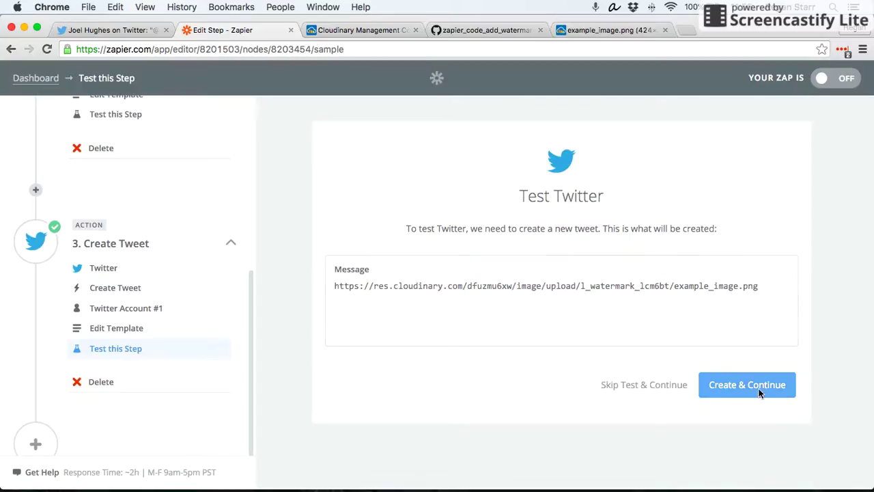
pyautogui.click(759, 390)
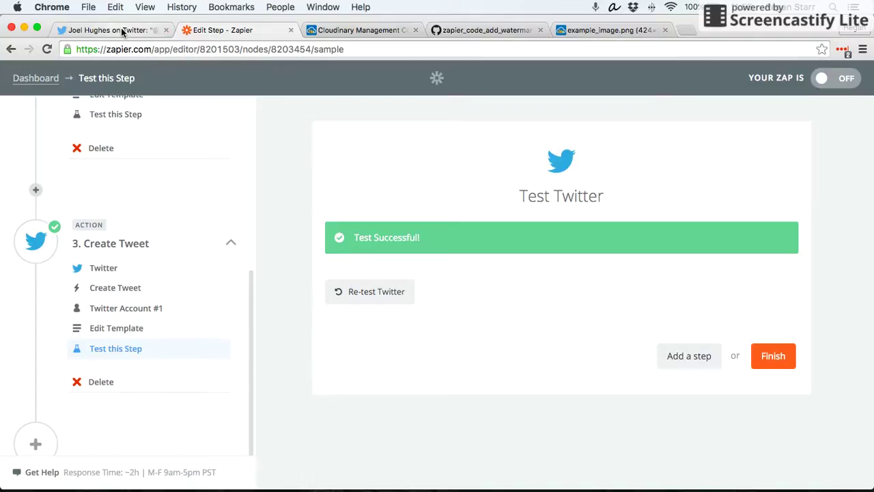
pyautogui.click(782, 362)
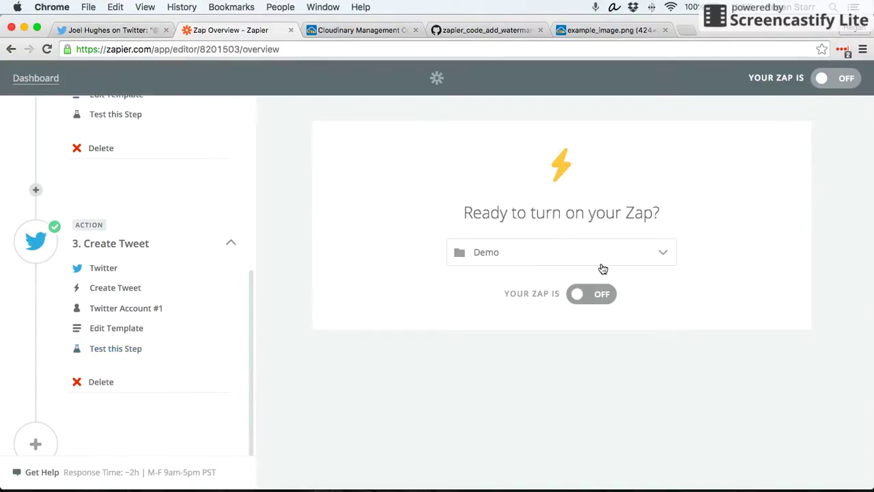
pyautogui.click(588, 295)
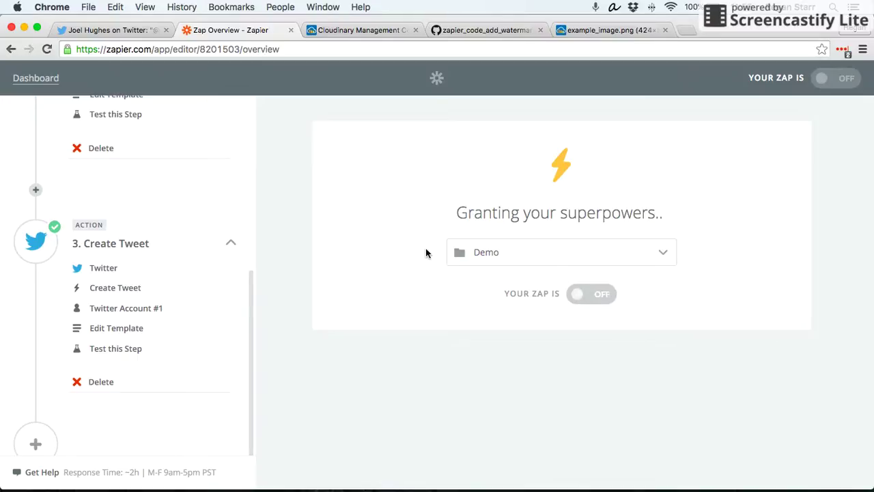
# Switch to Twitter, open the account's own profile, and open the zpr.io/hyys link in the newly posted tweet.
pyautogui.click(113, 30)
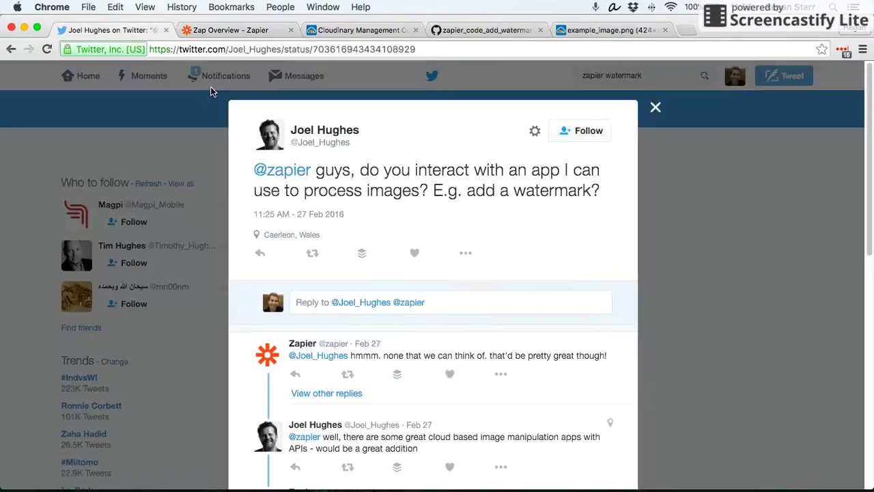
pyautogui.click(738, 81)
pyautogui.click(738, 81)
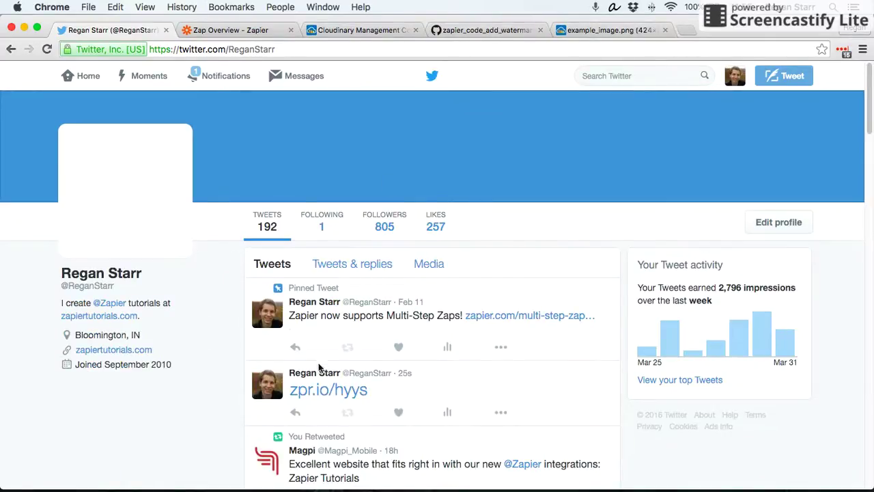
pyautogui.scroll(-2, 254, 362)
pyautogui.scroll(-2, 254, 362)
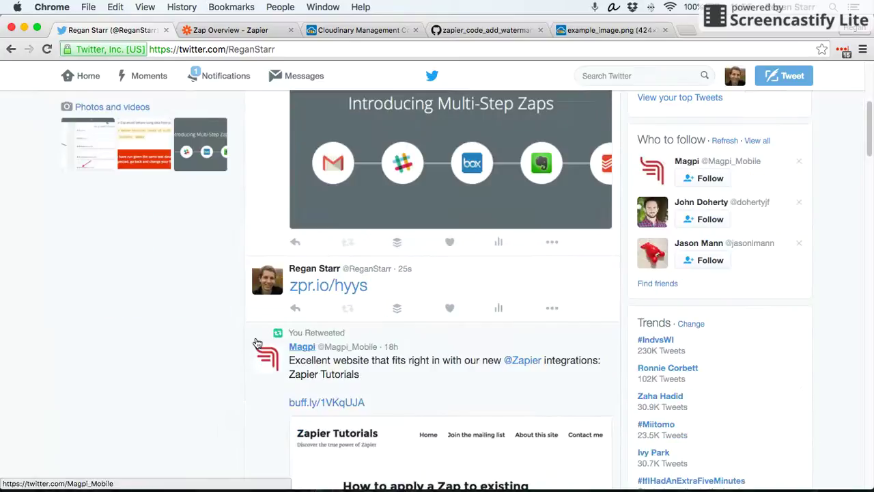
pyautogui.click(329, 287)
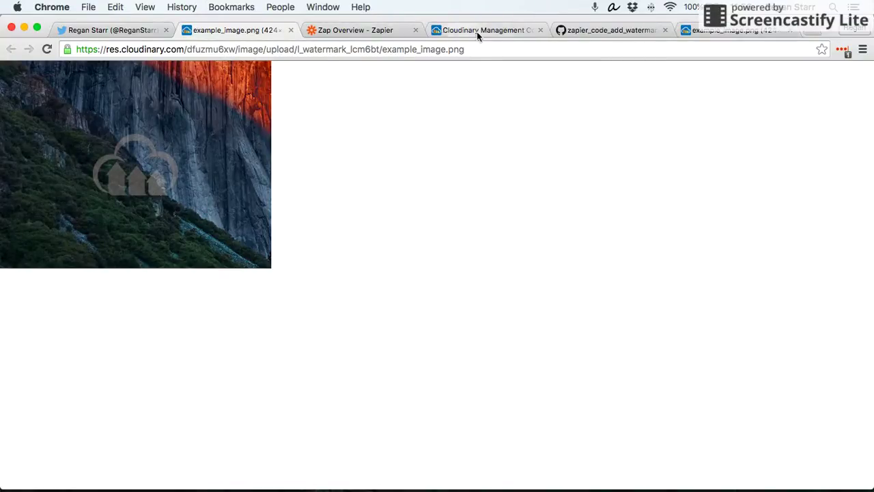
# Return to the Zap overview, and bring up the Dropbox watermark-test folder in Finder over the Dropbox trigger.
pyautogui.click(393, 30)
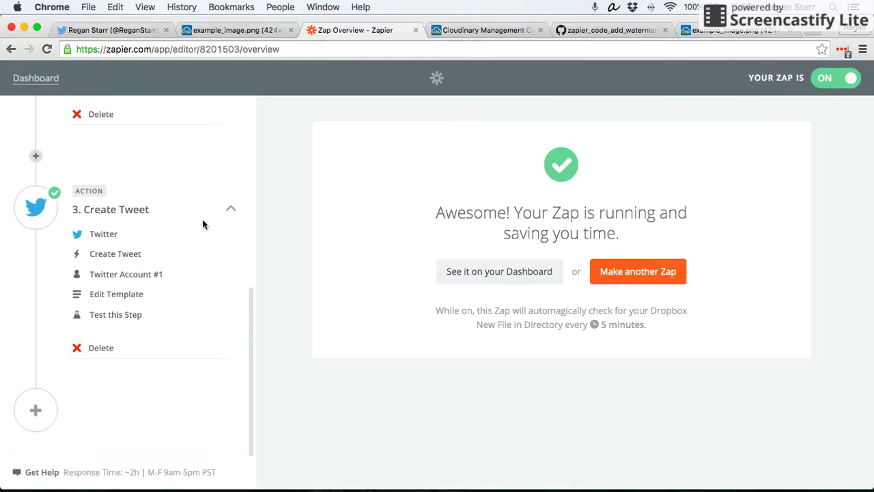
pyautogui.scroll(5, 197, 230)
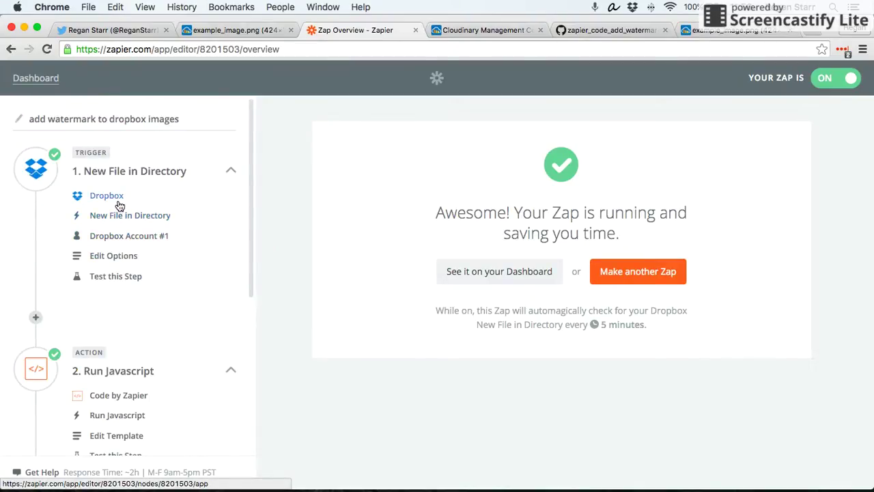
pyautogui.moveTo(548, 487)
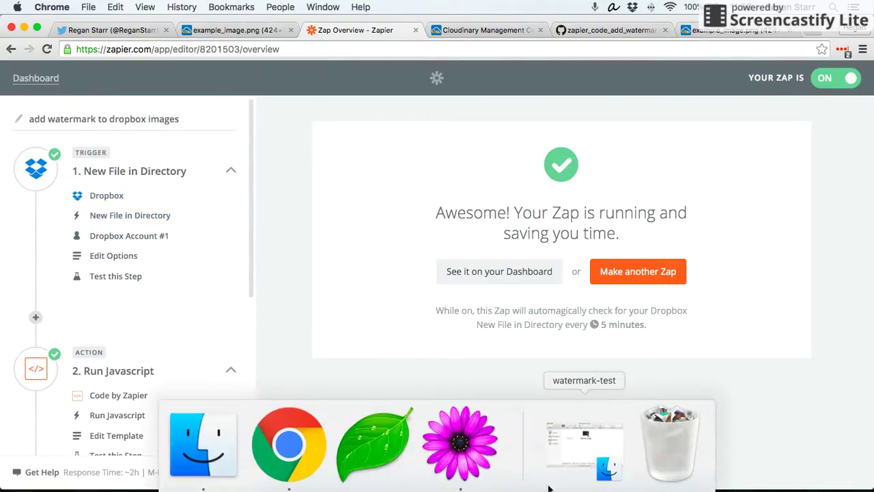
pyautogui.click(595, 436)
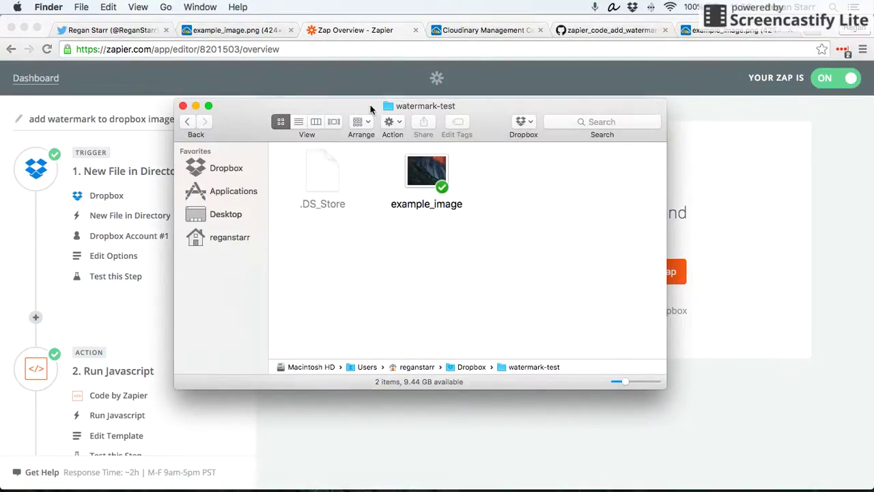
pyautogui.moveTo(393, 99); pyautogui.dragTo(389, 133)
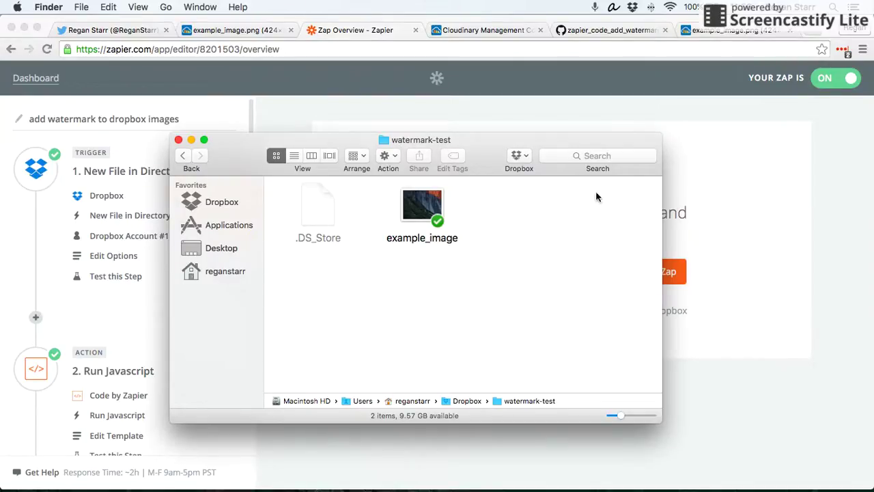
# Reveal the desktop and capture a screenshot of a rectangular area of the wallpaper around the smaller orange peaks.
pyautogui.press('F11')
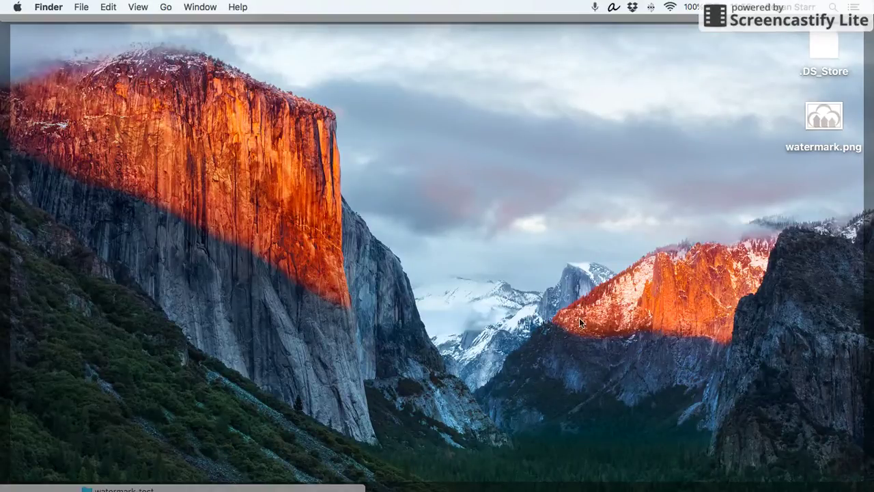
pyautogui.press('super+shift+4')
pyautogui.moveTo(485, 305); pyautogui.dragTo(758, 455)
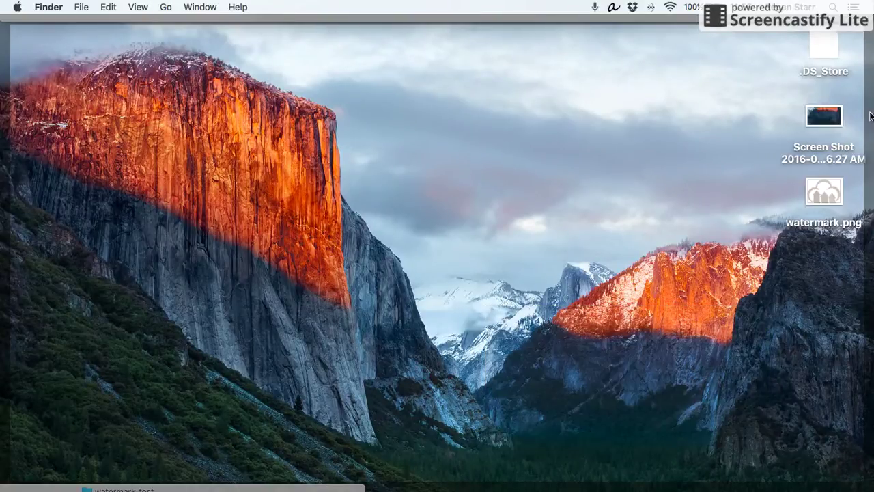
# Rename the new screenshot file on the desktop as example_image2.
pyautogui.click(827, 120)
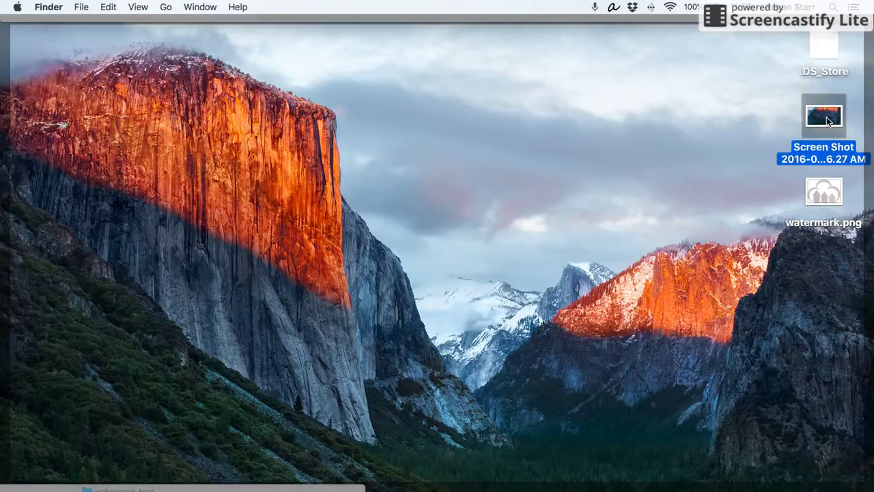
pyautogui.press('Return')
pyautogui.write('examp')
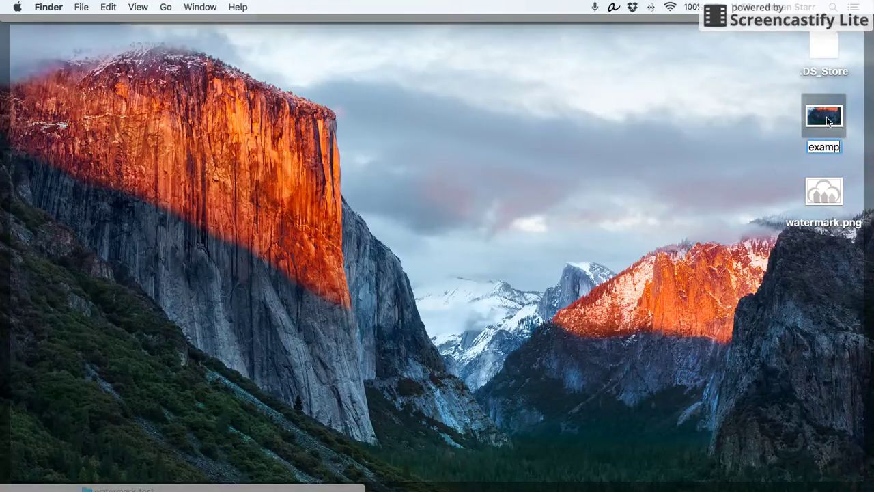
pyautogui.write('le_image')
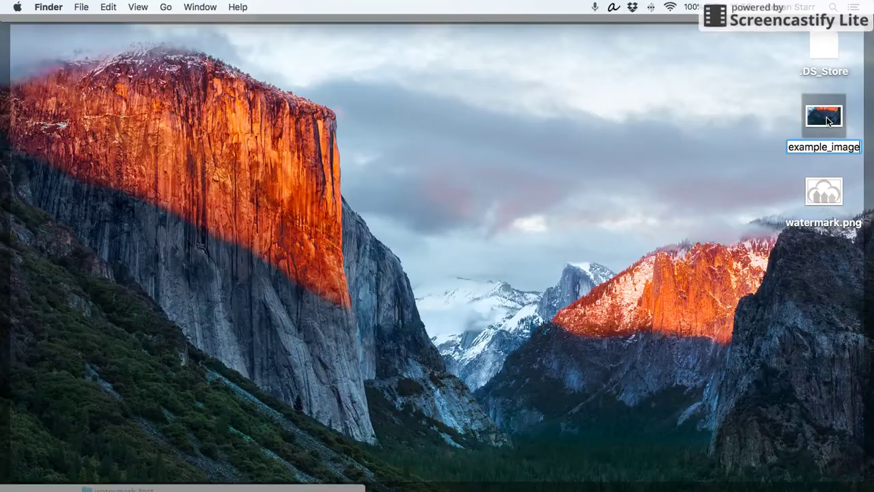
pyautogui.write('2')
pyautogui.click(743, 166)
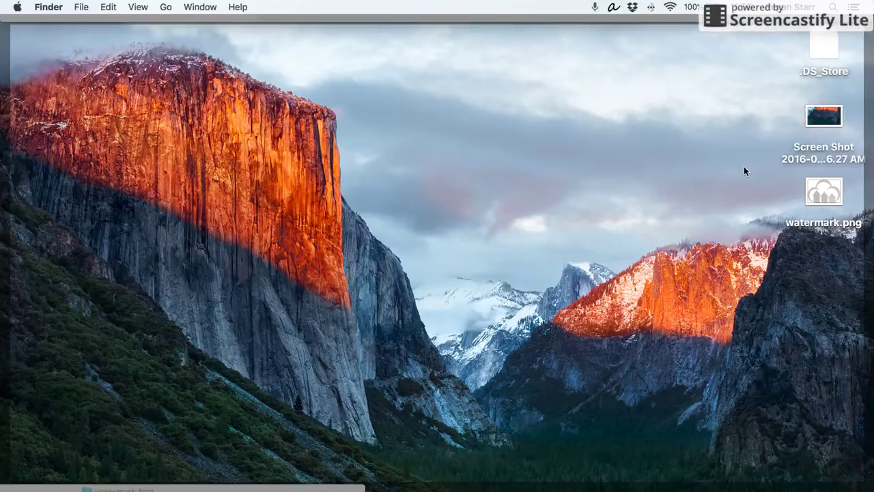
# Move example_image2 from the desktop into the Dropbox watermark-test folder.
pyautogui.press('F11')
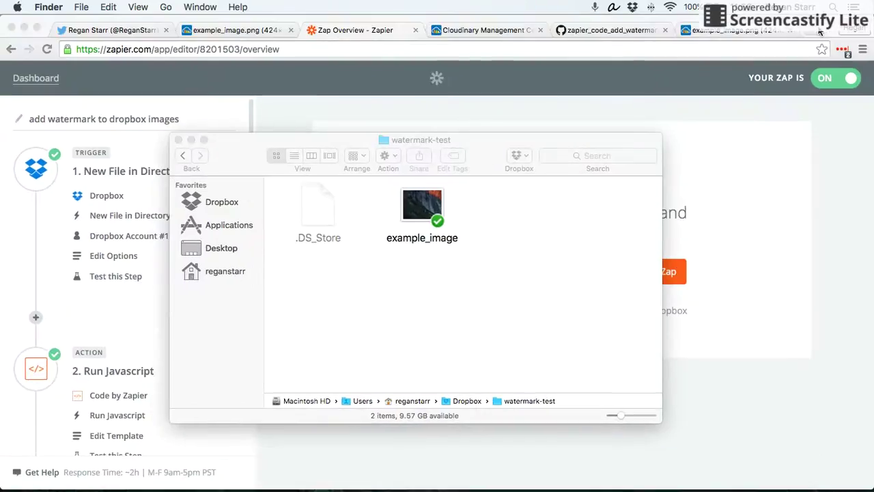
pyautogui.press('F11')
pyautogui.moveTo(823, 113); pyautogui.dragTo(510, 247)
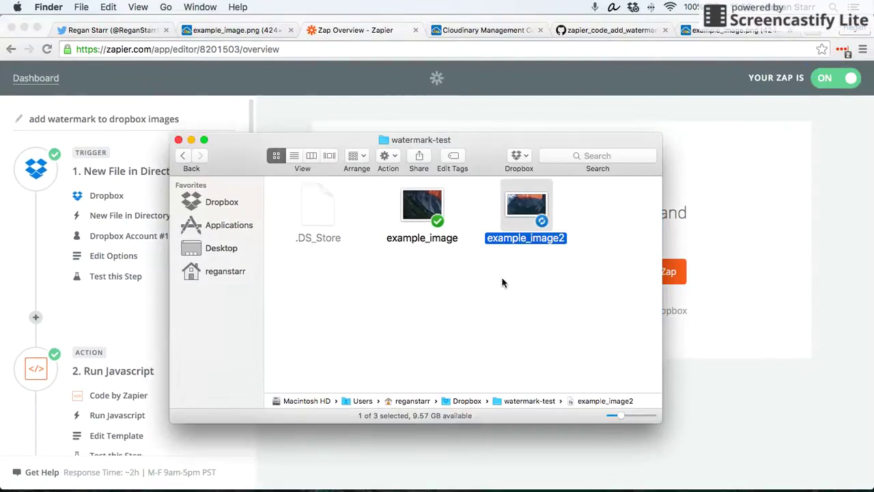
pyautogui.click(501, 279)
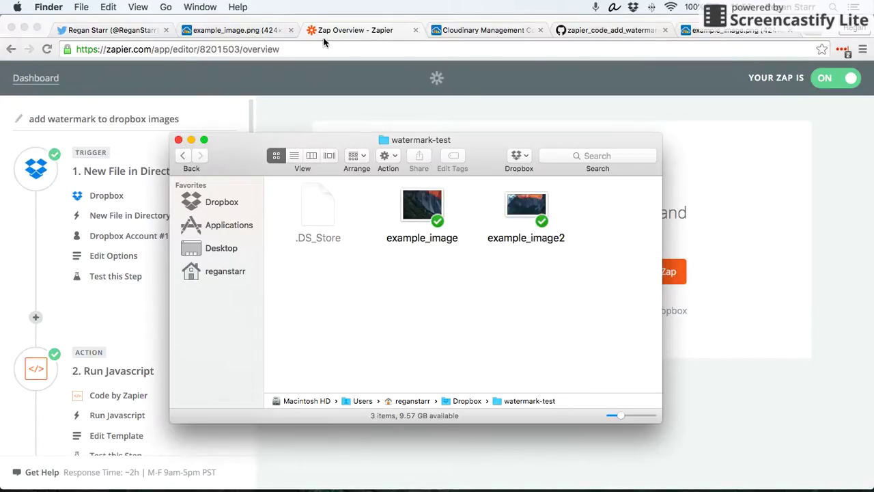
# Go to the Demo folder on the Zapier dashboard, run the "add watermark to dropbox images" Zap manually, and close its status report.
pyautogui.click(367, 30)
pyautogui.click(495, 274)
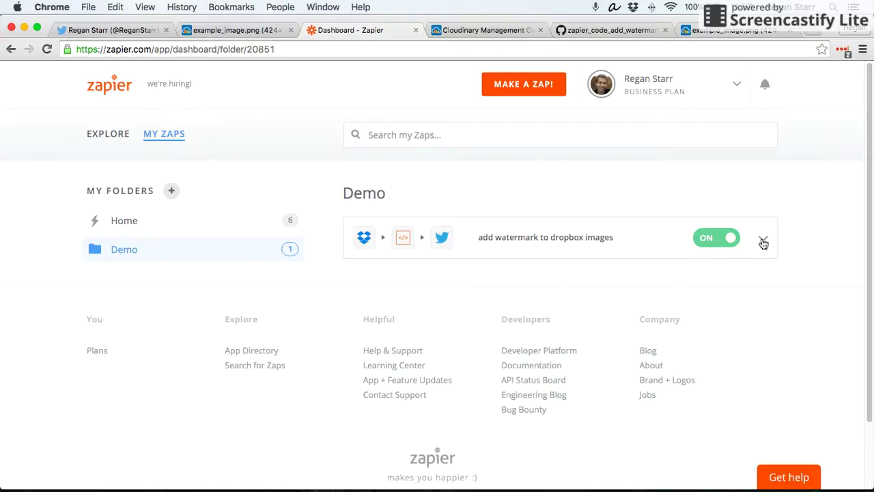
pyautogui.click(764, 242)
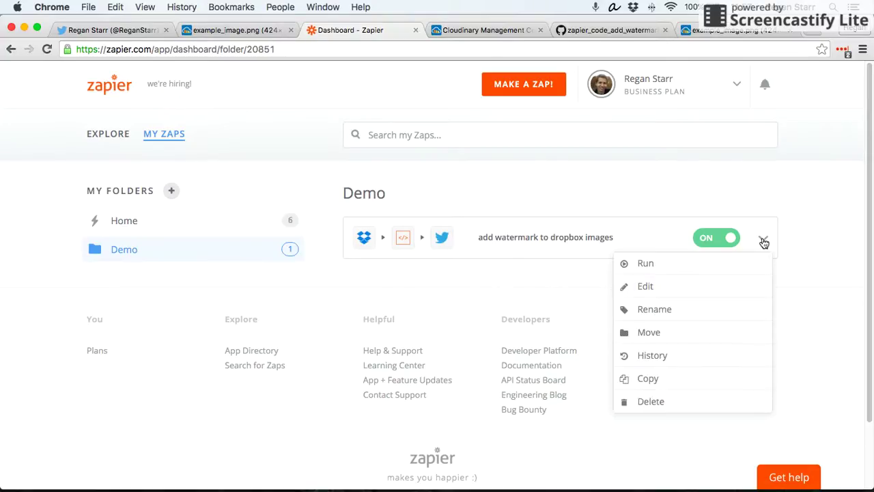
pyautogui.click(649, 269)
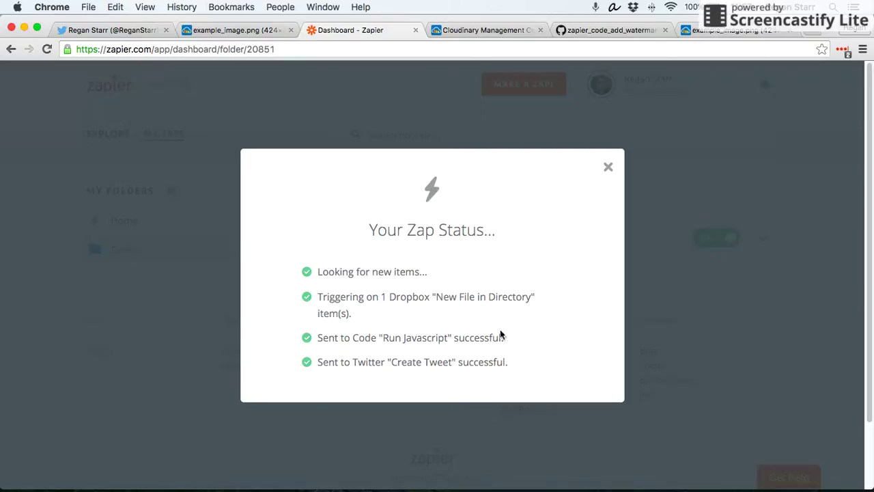
pyautogui.click(608, 168)
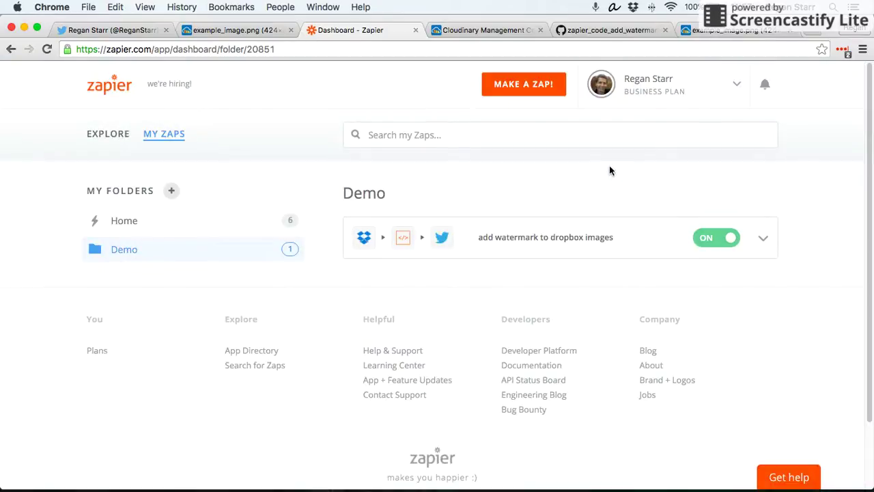
# Switch to the Twitter profile, reload it, and open the zpr.io/hyyE link in the newest tweet.
pyautogui.click(138, 29)
pyautogui.scroll(5, 287, 208)
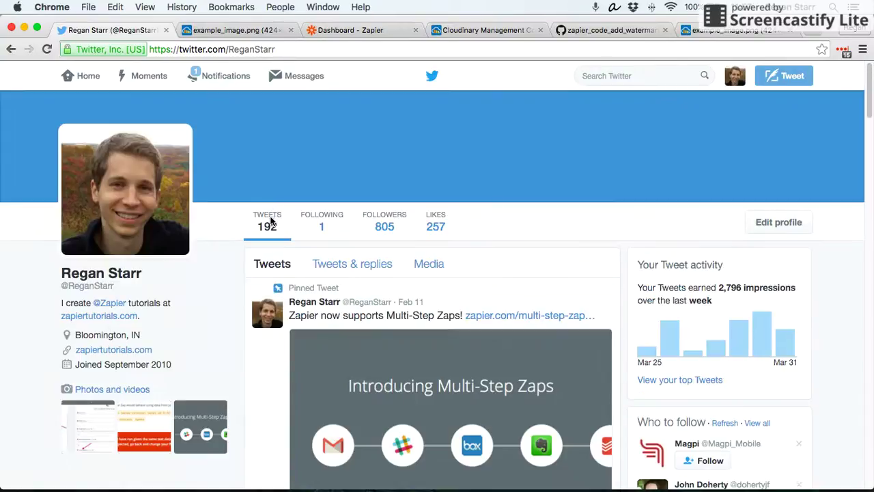
pyautogui.scroll(-4, 247, 263)
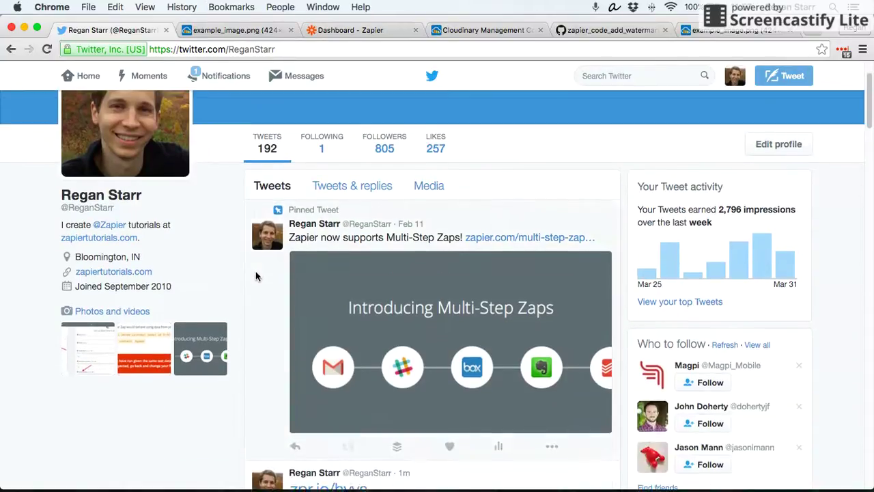
pyautogui.press('super+r')
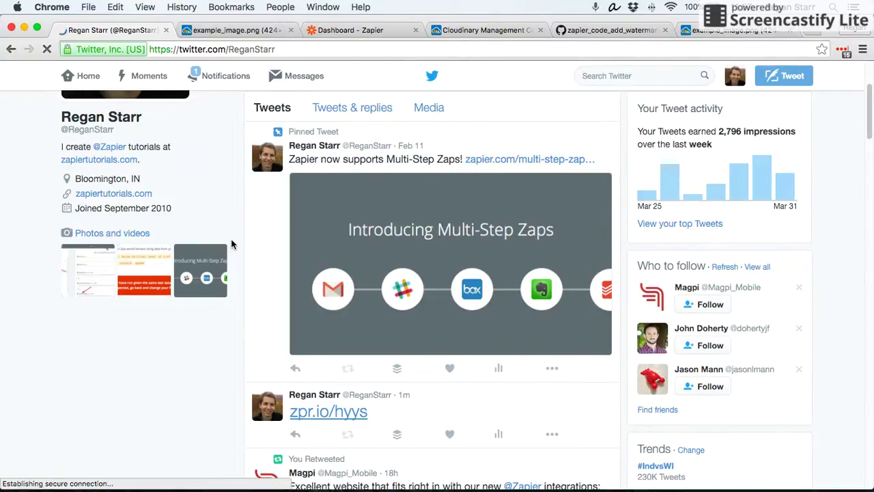
pyautogui.click(264, 31)
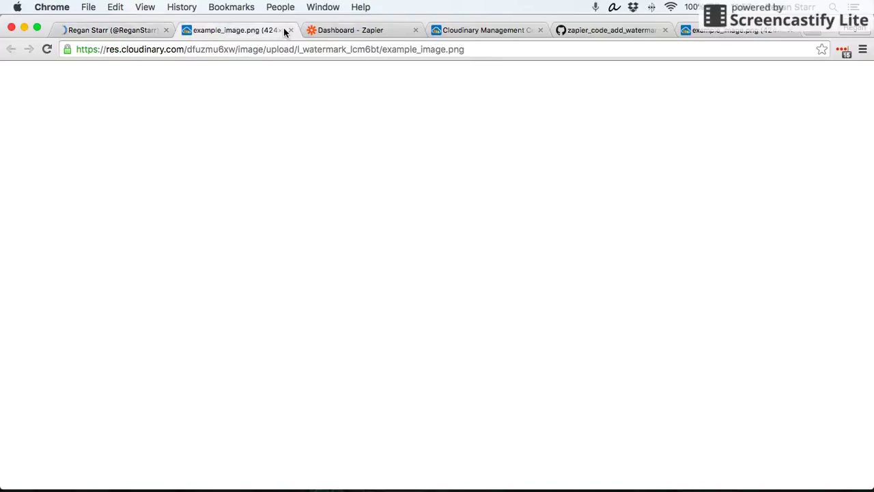
pyautogui.click(139, 32)
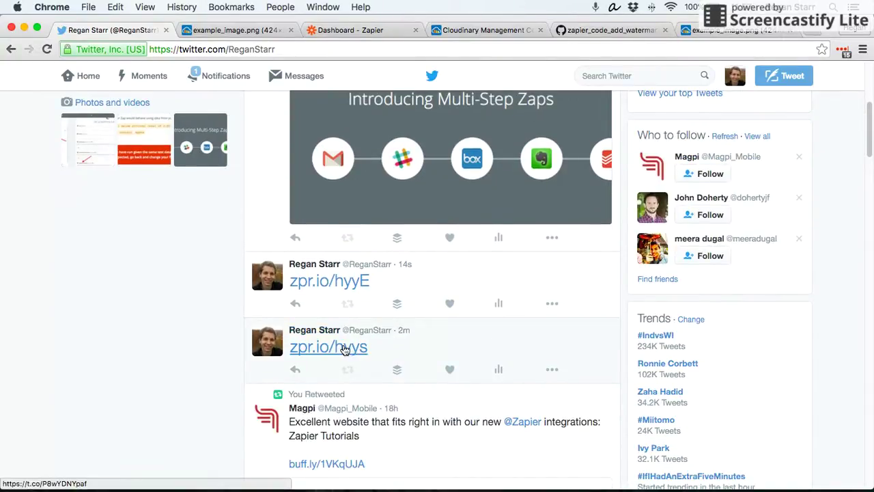
pyautogui.click(335, 285)
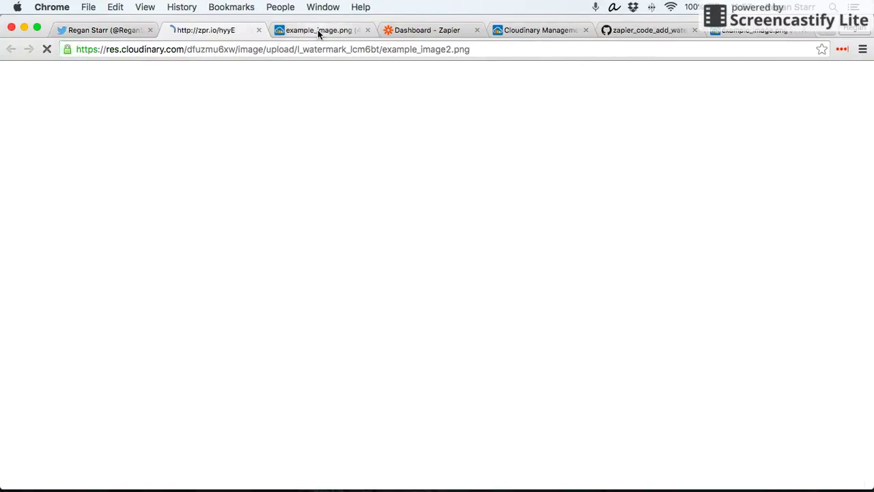
# Compare the watermarked example_image.png and example_image2.png, and return to the GitHub gist containing the watermark code.
pyautogui.moveTo(318, 29); pyautogui.dragTo(243, 43)
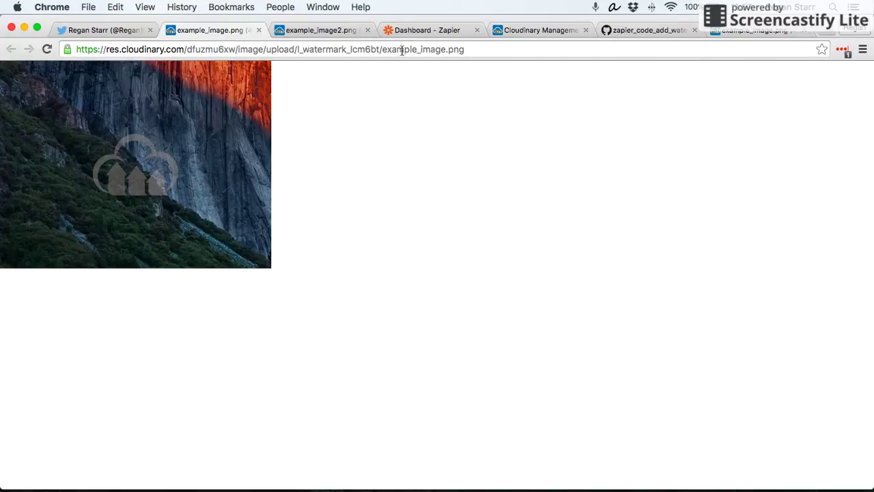
pyautogui.click(322, 32)
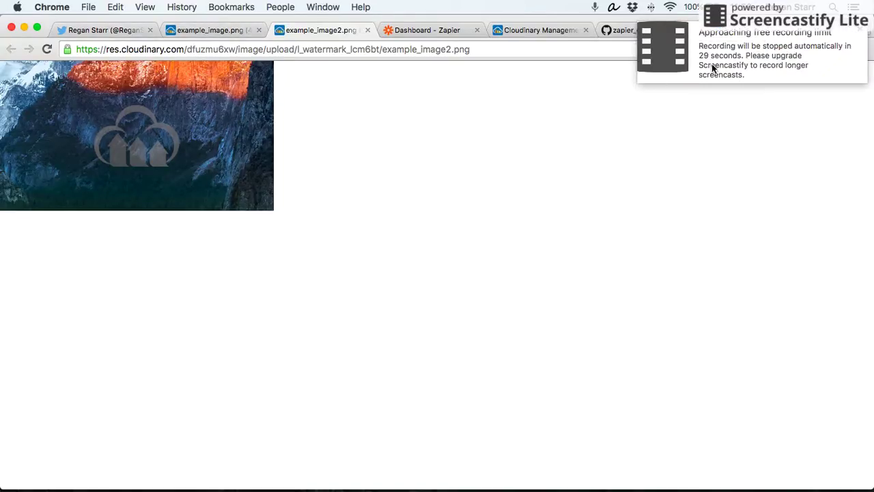
pyautogui.click(394, 32)
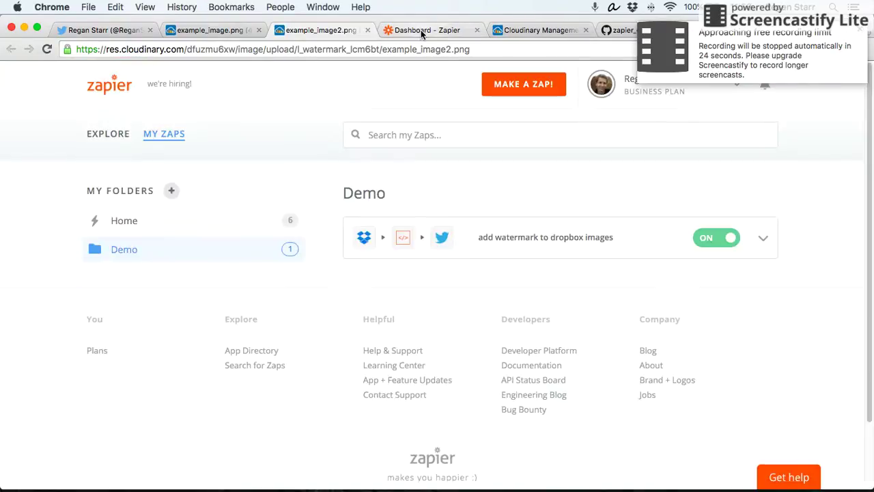
pyautogui.click(620, 32)
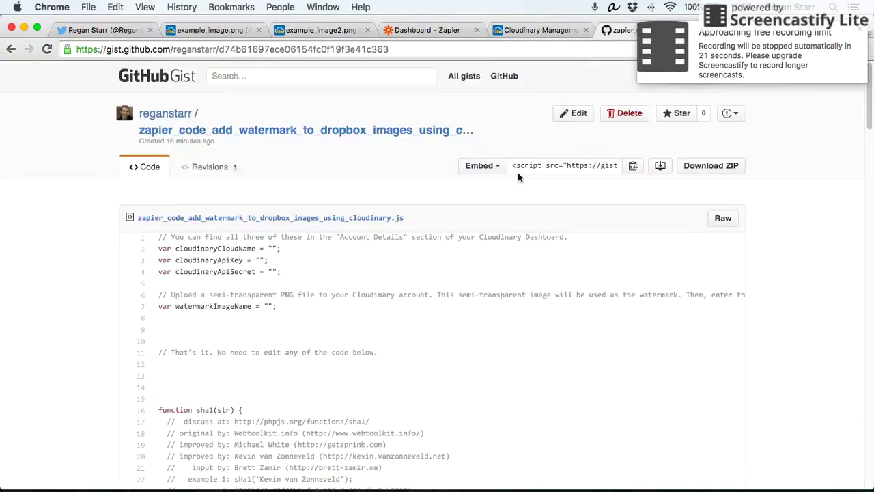